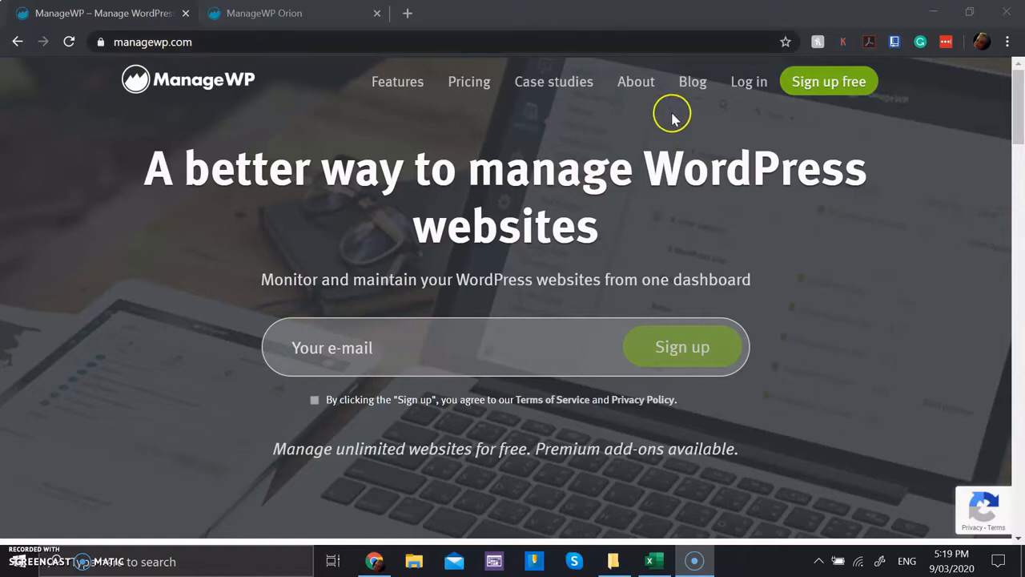
Step: Sign in to ManageWP Orion with the saved account and dismiss the maintenance survey notification
left_click(839, 92)
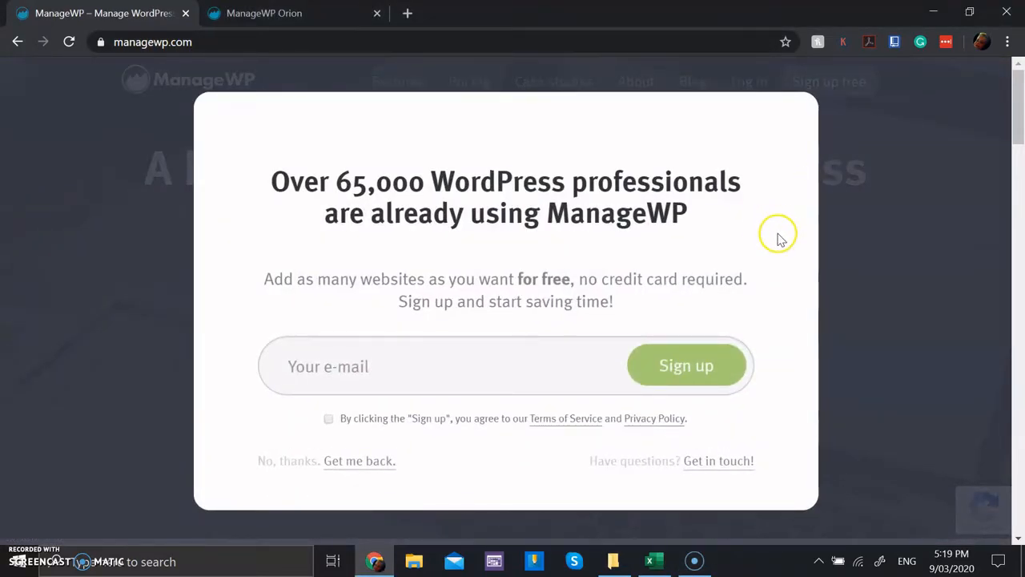
left_click(185, 12)
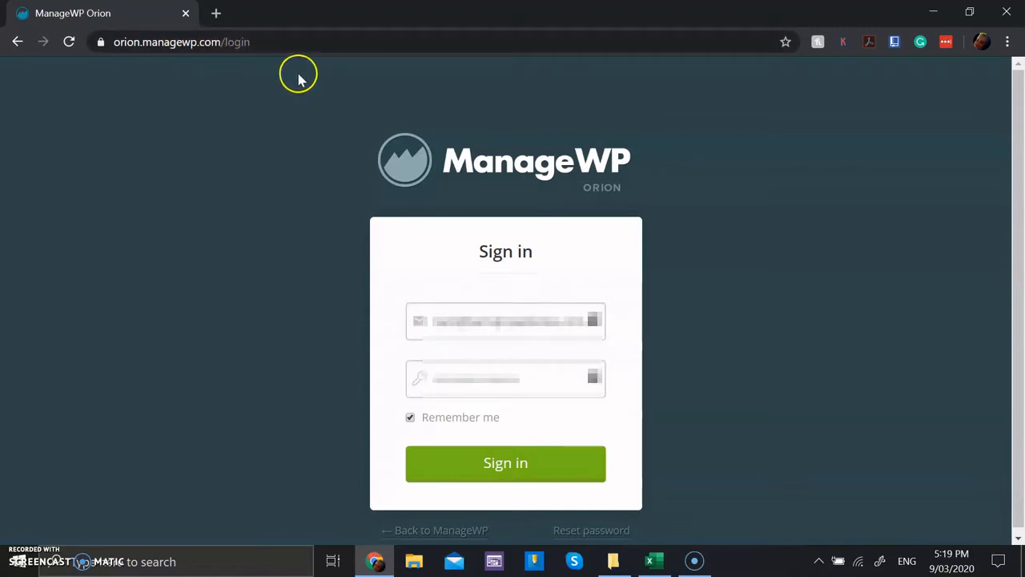
left_click(527, 464)
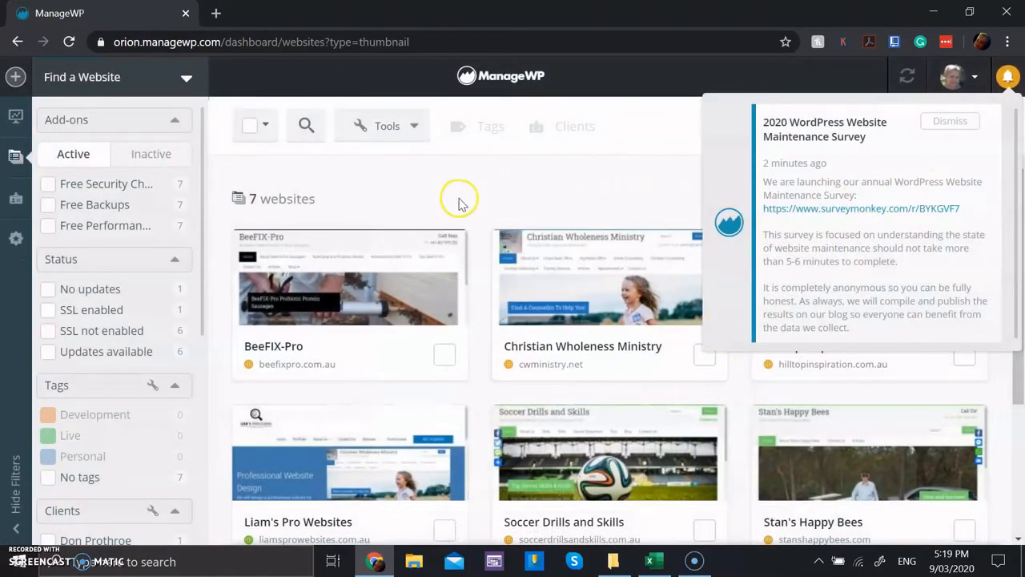
left_click(954, 486)
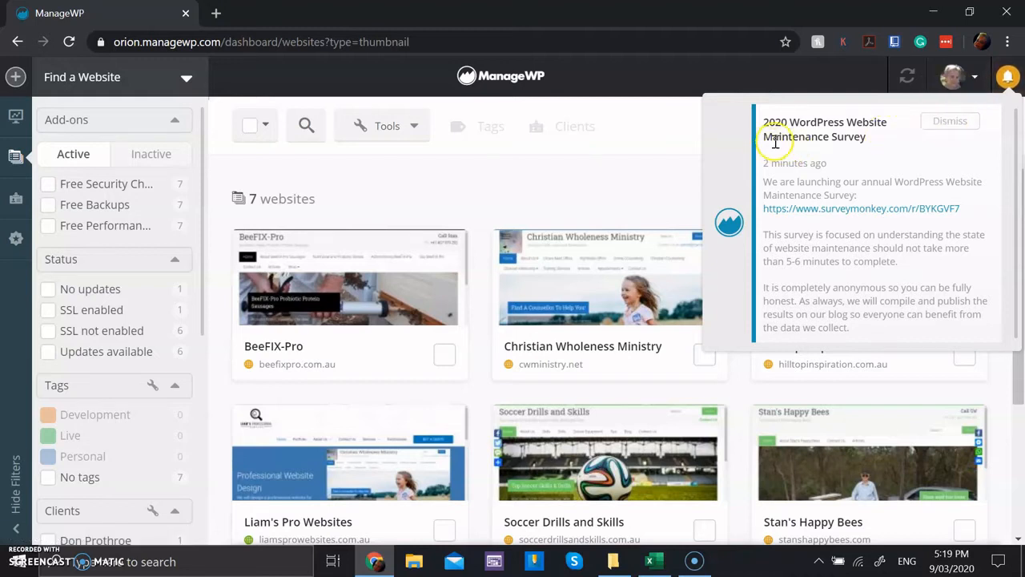
left_click(959, 128)
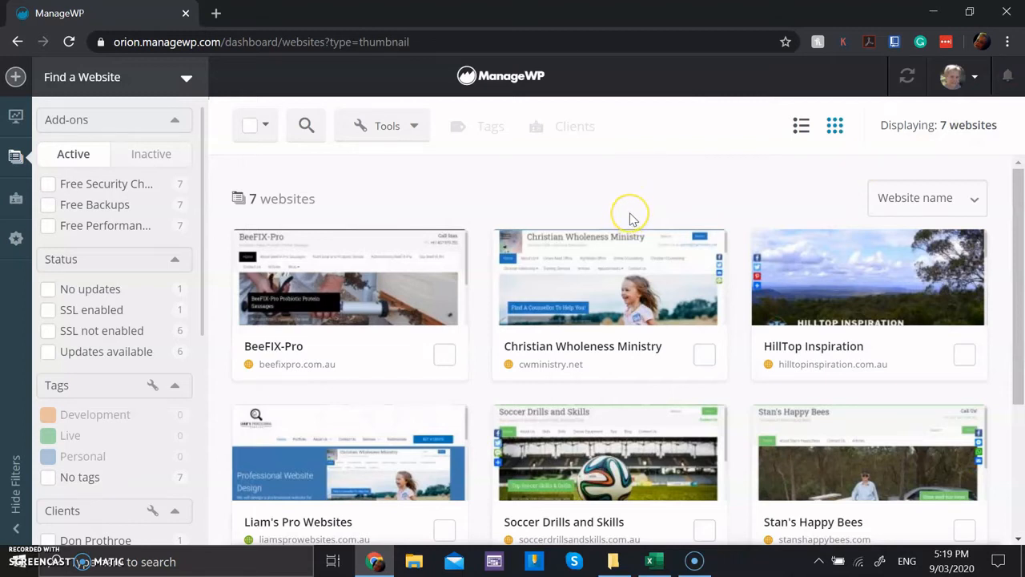
Step: Open the overview dashboard and examine its Updates, Optimization and Services sections
left_click(17, 122)
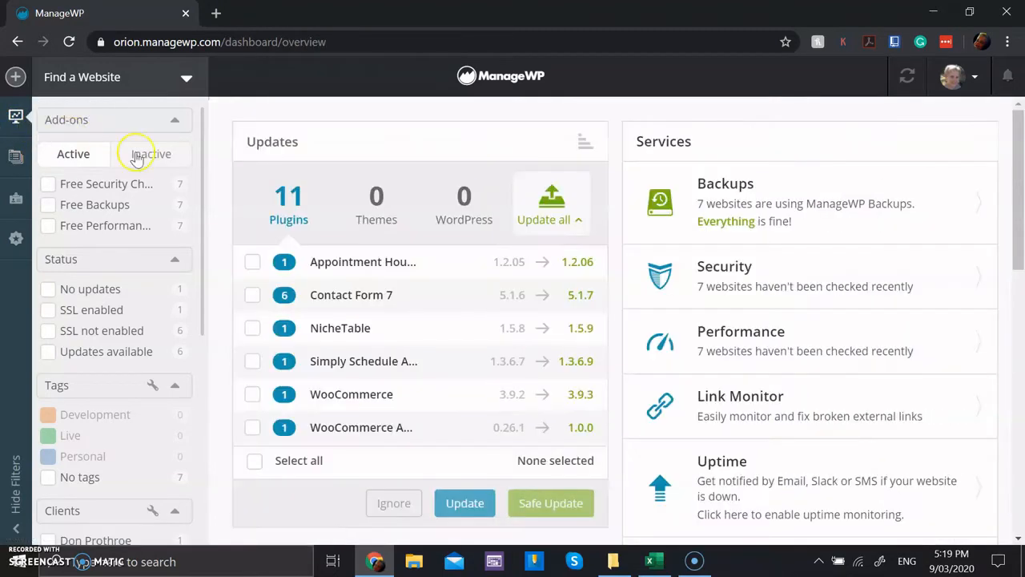
scroll(294, 142, "down", 3)
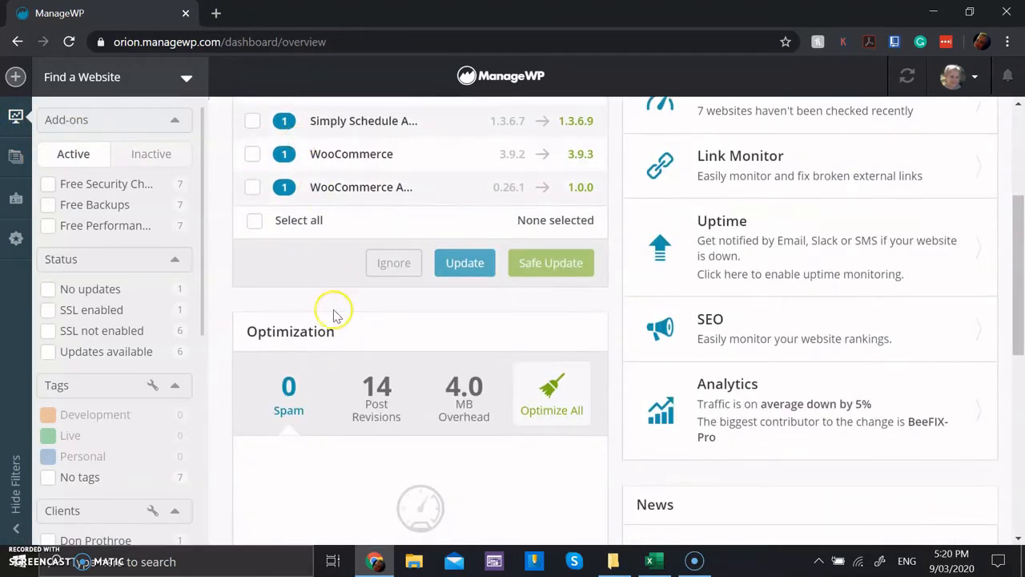
scroll(304, 331, "up", 3)
scroll(670, 200, "down", 3)
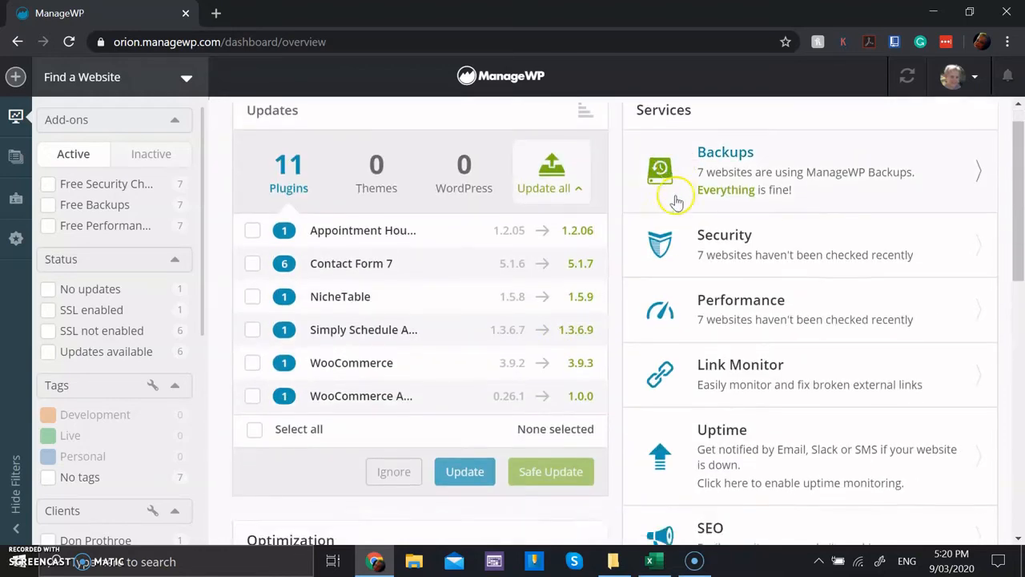
scroll(671, 240, "up", 2)
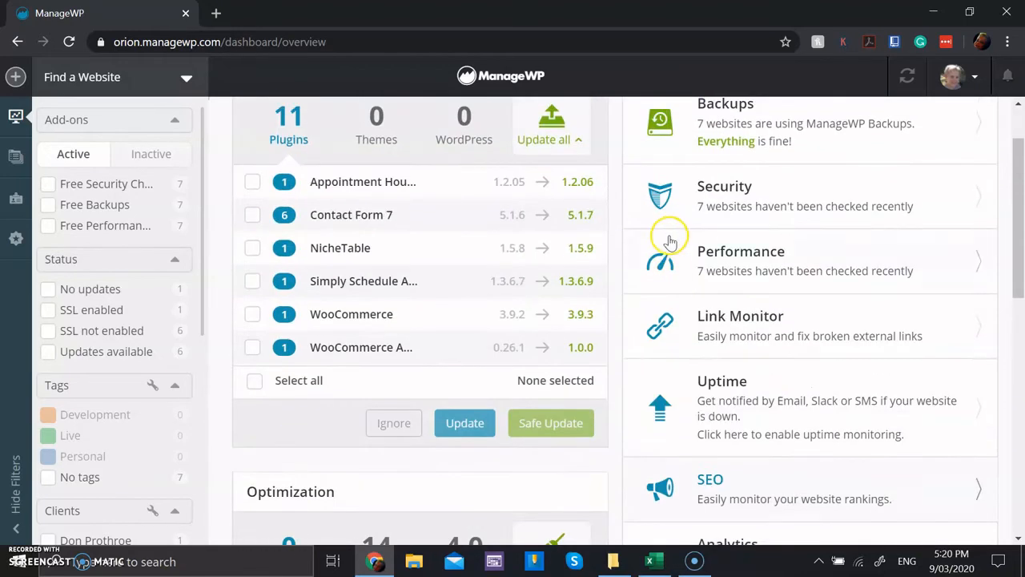
Step: Collapse the Add-ons, Status, Tags, Clients, Language, WordPress and PHP filter groups
left_click(175, 123)
left_click(179, 154)
left_click(177, 189)
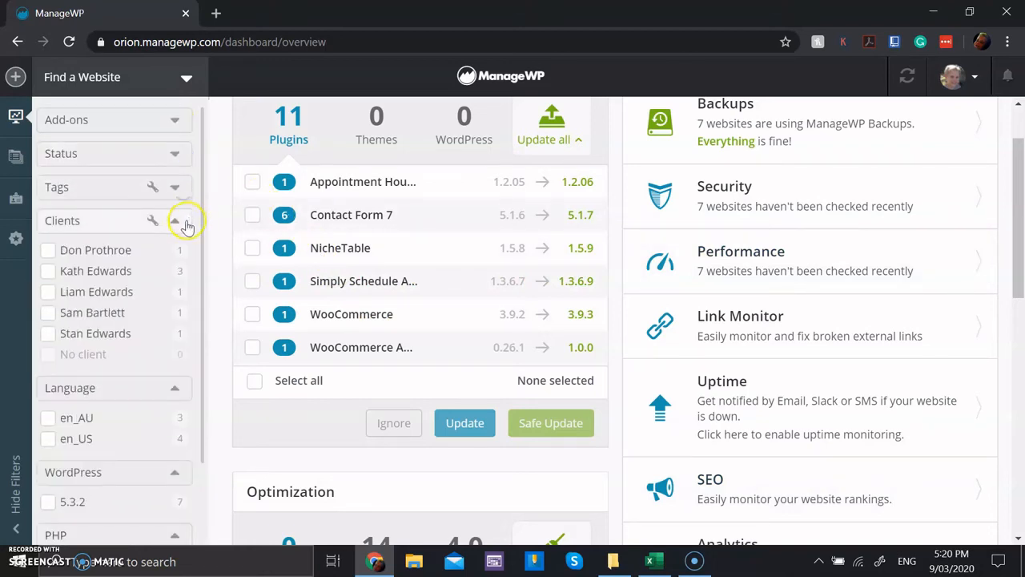
left_click(185, 224)
left_click(190, 254)
left_click(194, 287)
left_click(194, 327)
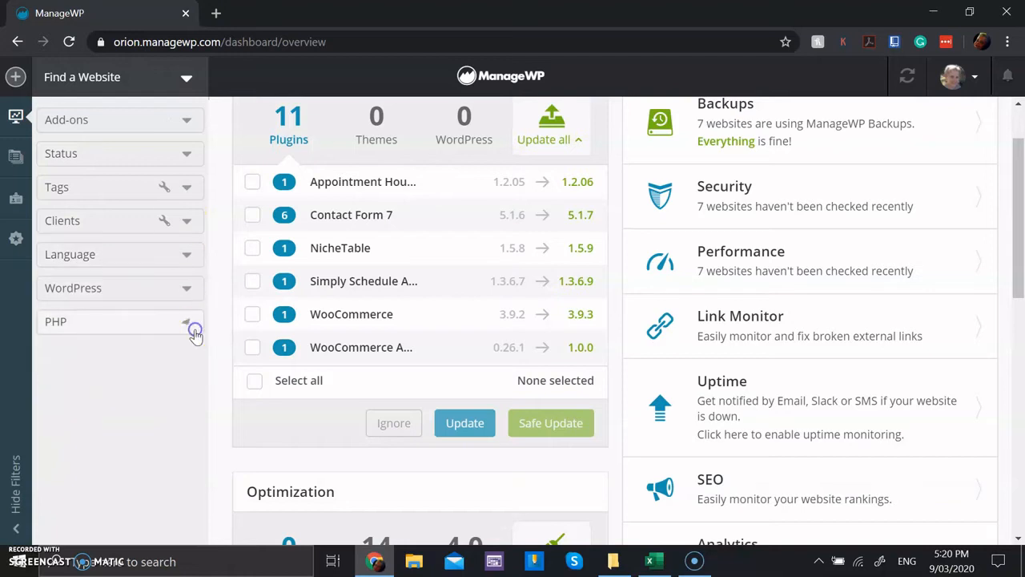
Step: Update all plugins with pending updates across the managed websites and confirm the update
scroll(360, 250, "up", 1)
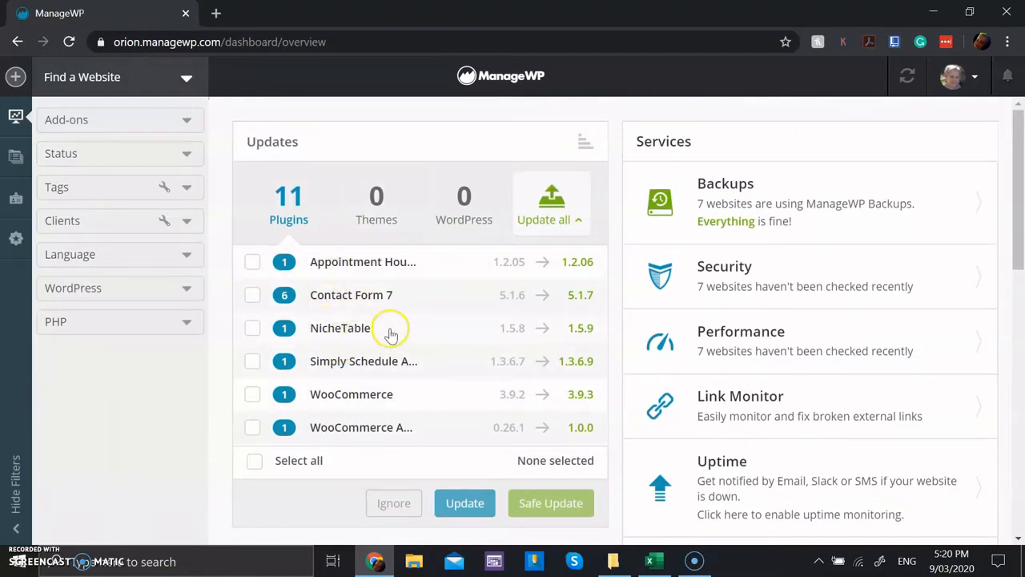
left_click(557, 214)
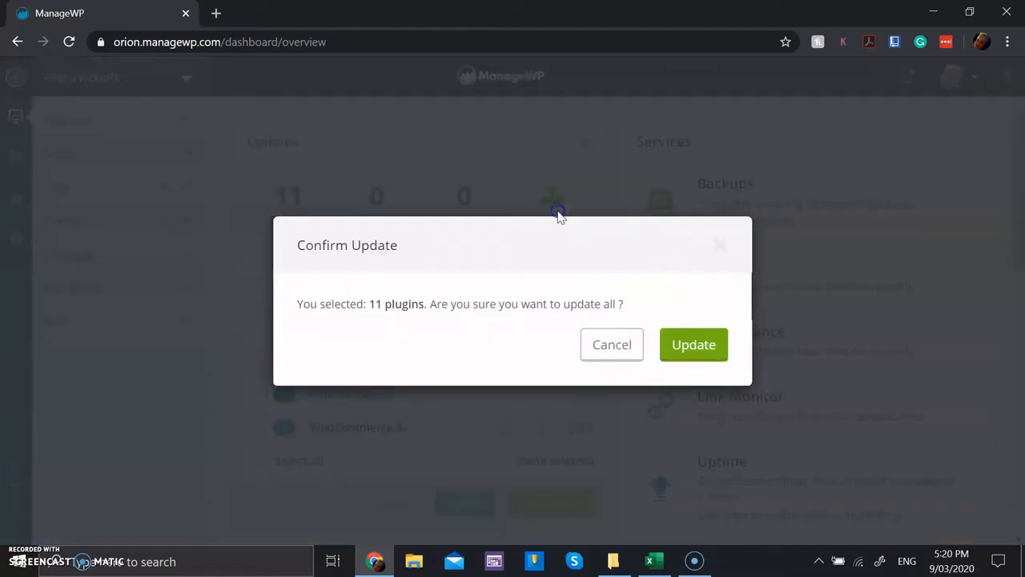
left_click(679, 346)
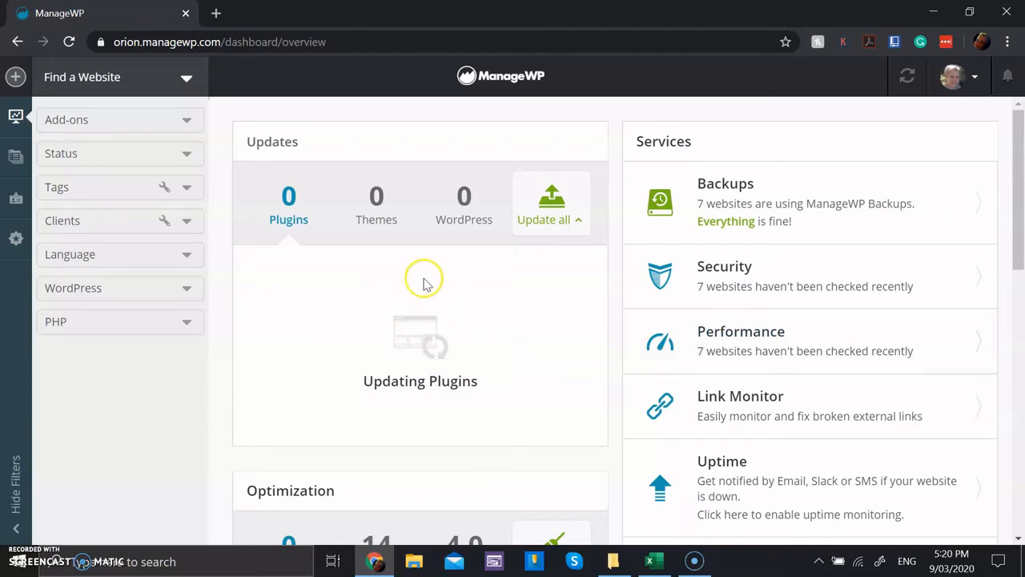
Step: Run Optimize All on the managed websites and confirm the optimization
scroll(435, 313, "down", 1)
left_click(567, 464)
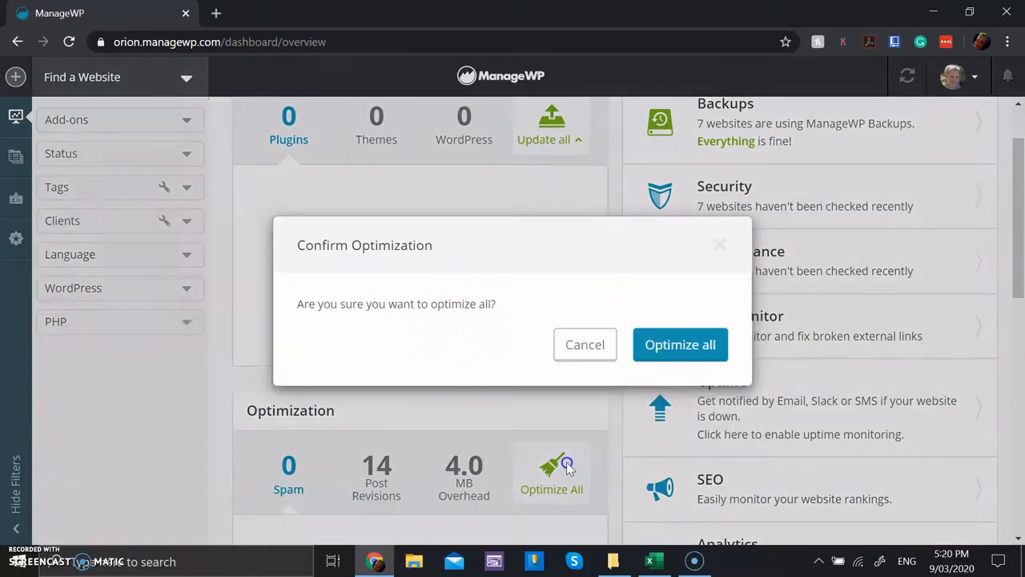
left_click(664, 350)
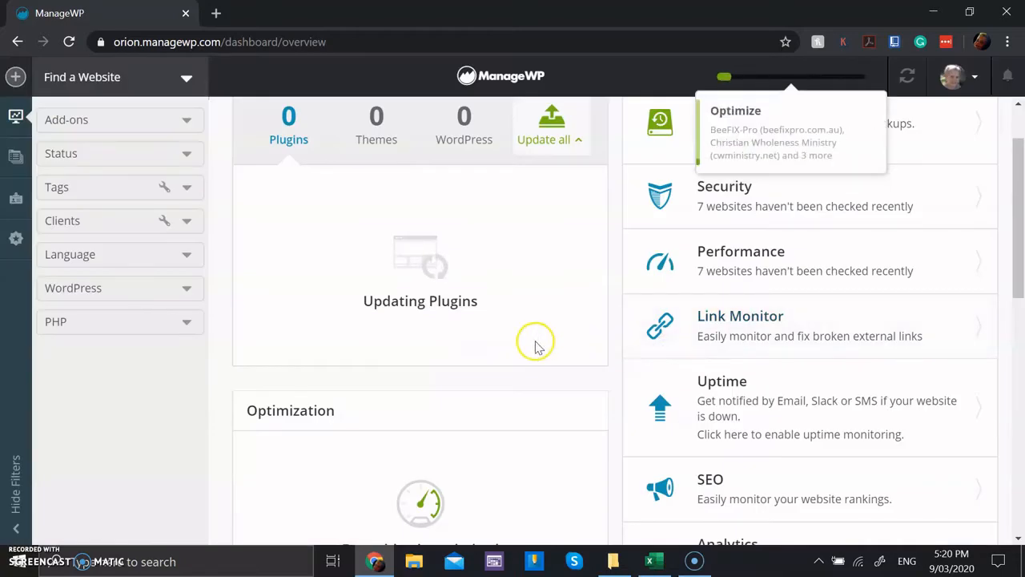
Step: Open the overview of managed websites and start adding another website by URL
scroll(535, 346, "up", 1)
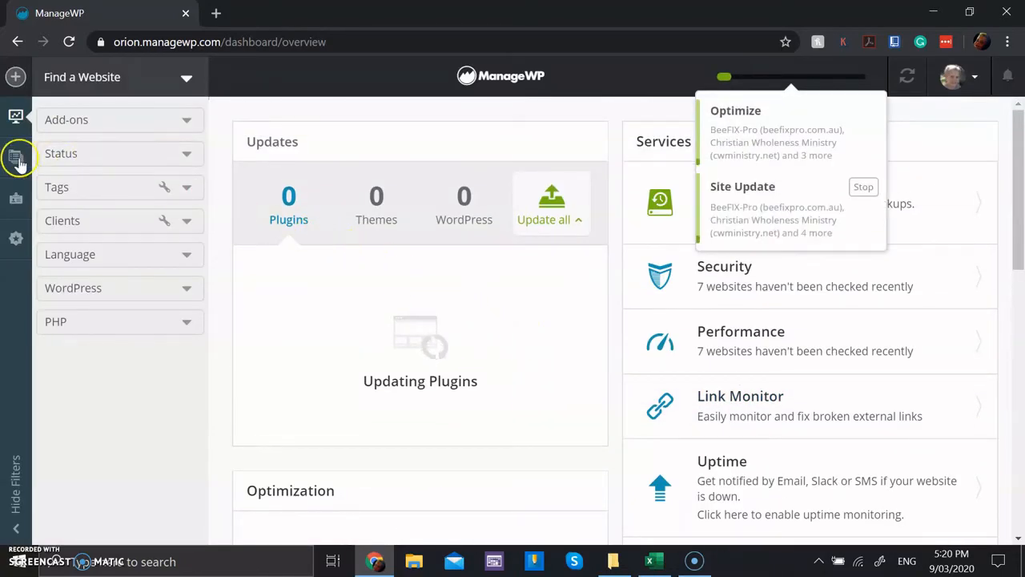
left_click(17, 160)
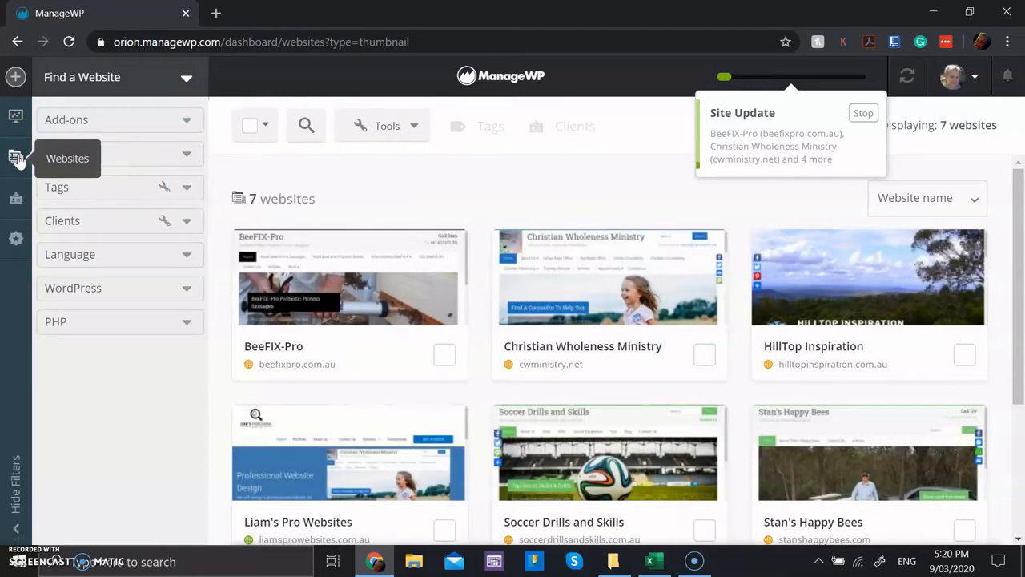
left_click(18, 159)
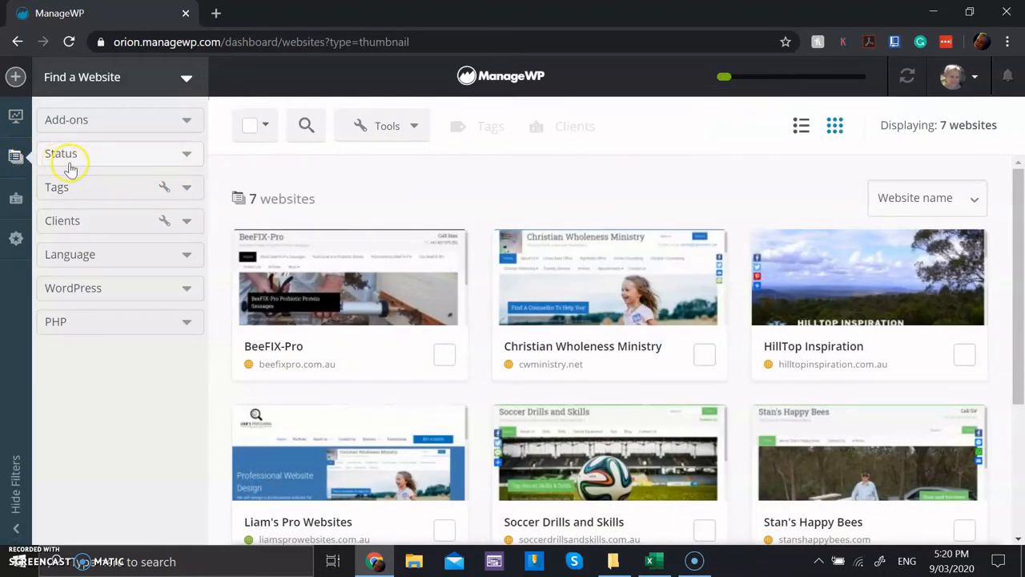
scroll(332, 198, "down", 1)
scroll(352, 205, "down", 2)
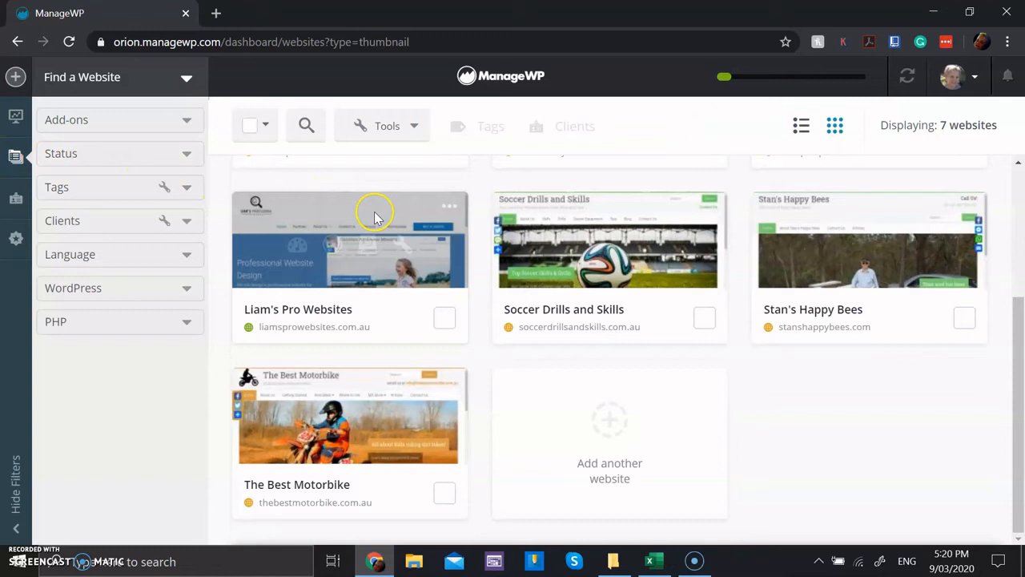
left_click(614, 418)
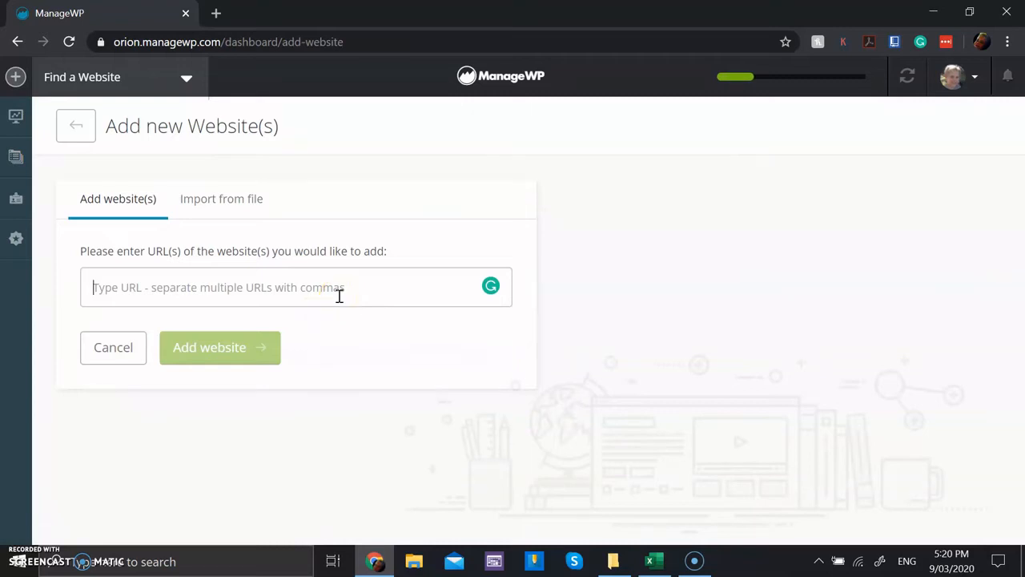
type("u")
key("BackSpace")
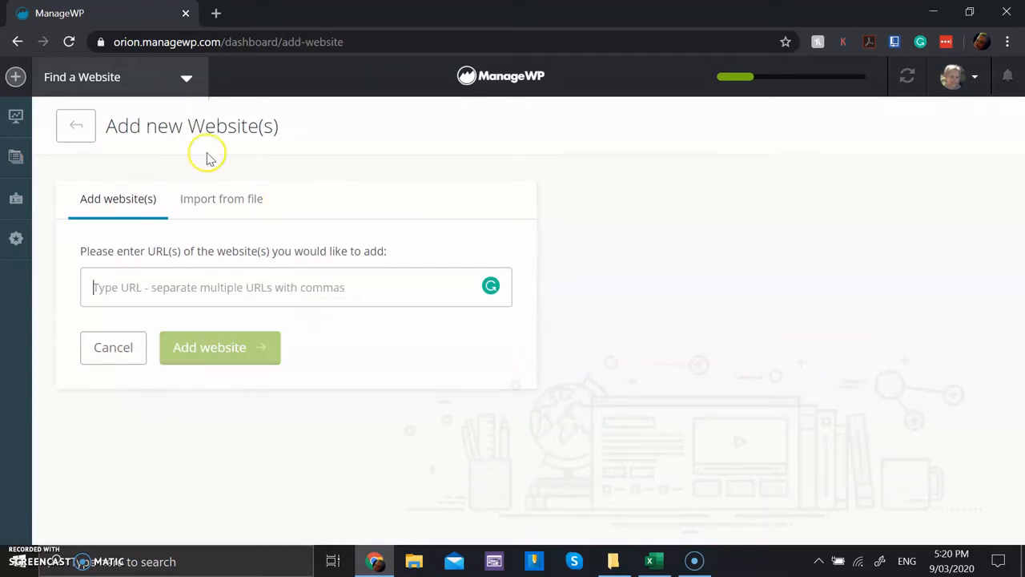
Step: Open urbanwheelbarrow.com in a new browser tab and copy its address
left_click(215, 12)
type("u")
key("Return")
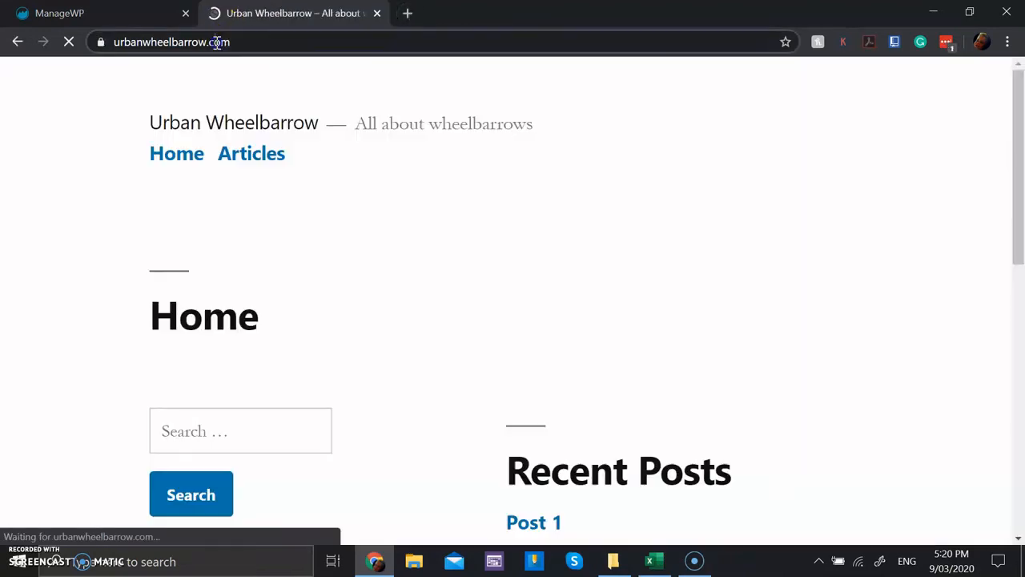
left_click(217, 43)
key("ctrl+c")
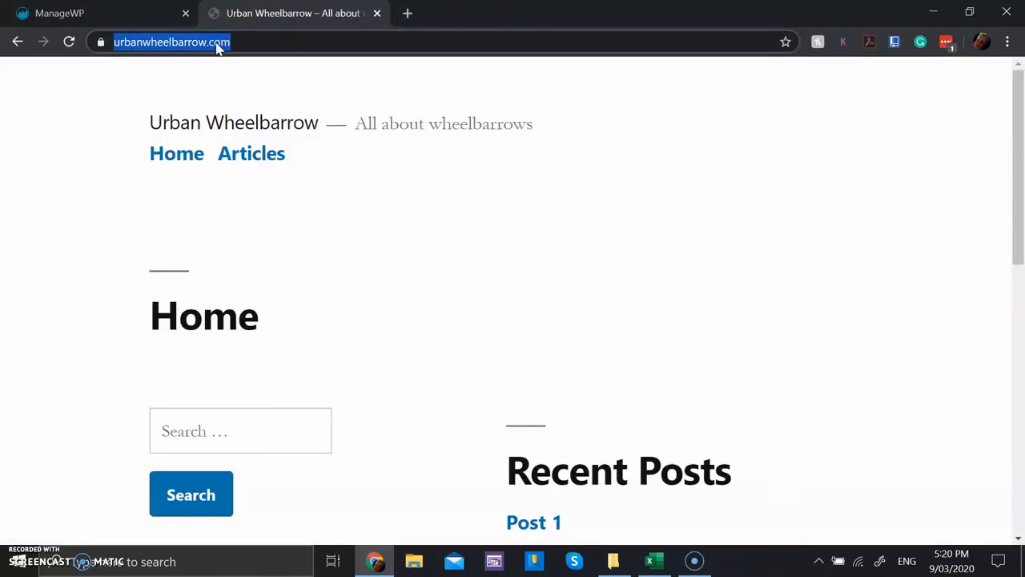
left_click(147, 12)
left_click(251, 281)
key("ctrl+v")
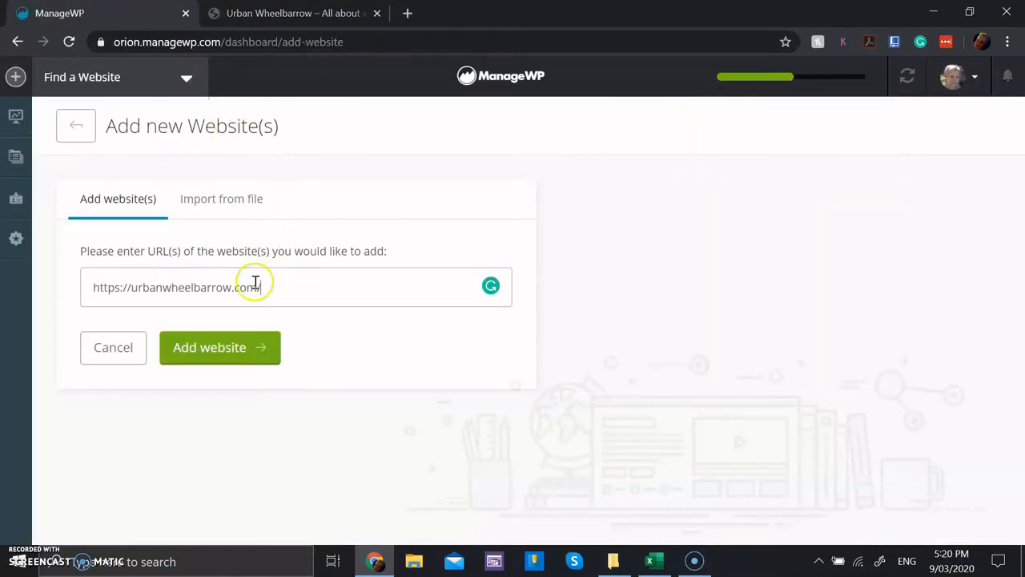
left_click(222, 348)
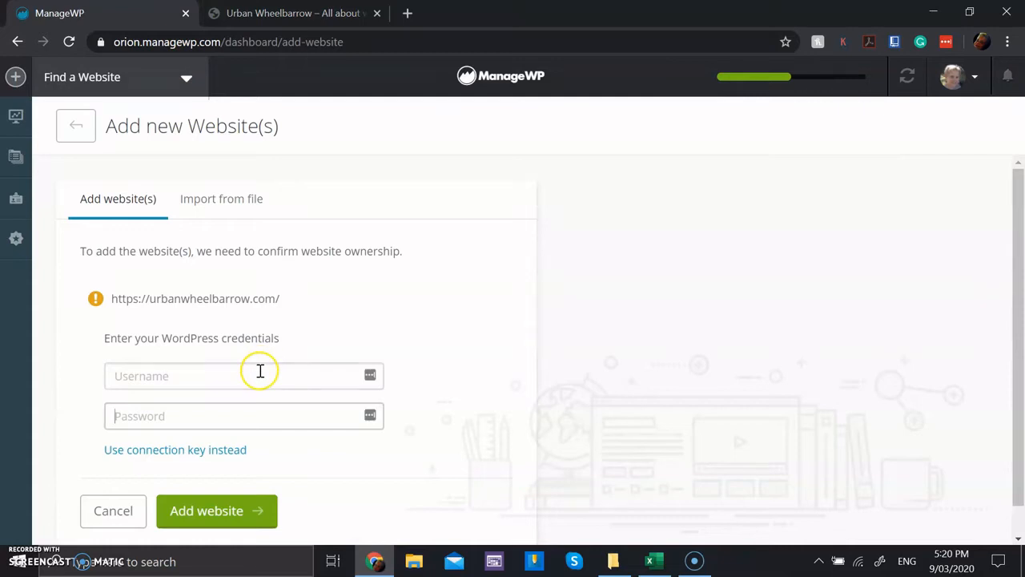
Step: Fill in the site's WordPress username and password to confirm ownership, and add the website
left_click(260, 370)
left_click(268, 404)
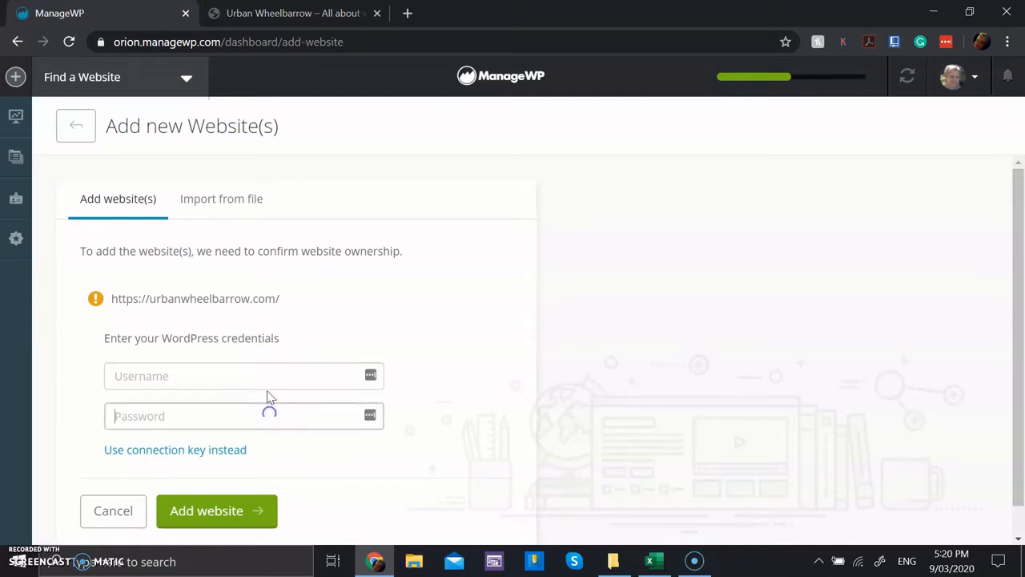
left_click(270, 389)
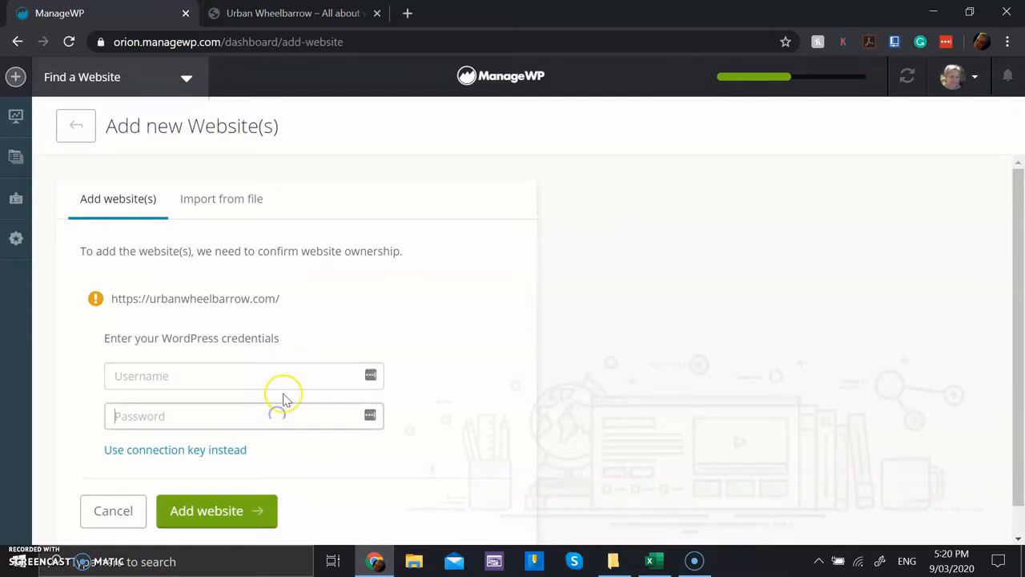
left_click(285, 378)
left_click(308, 446)
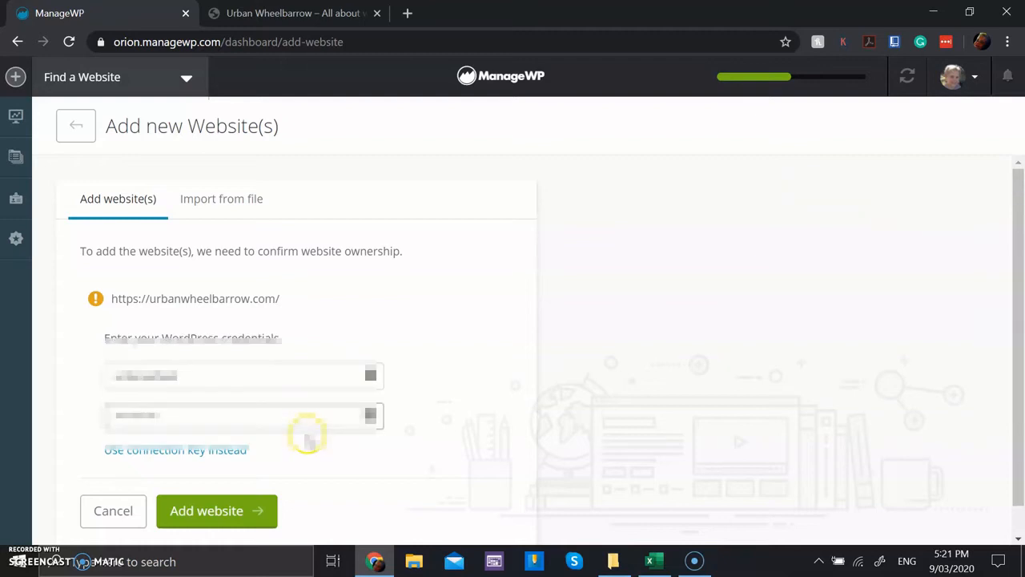
scroll(309, 441, "down", 1)
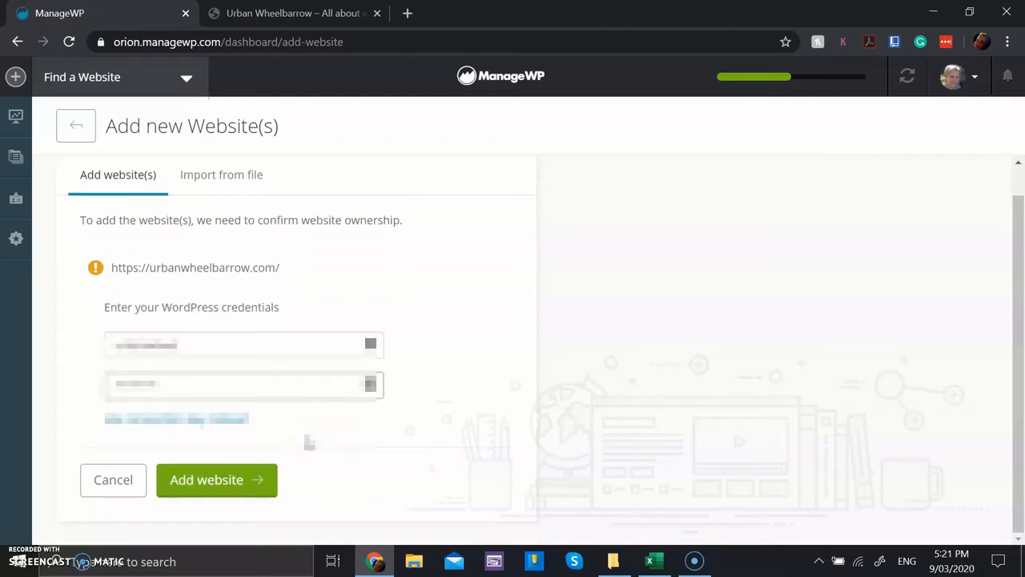
left_click(254, 479)
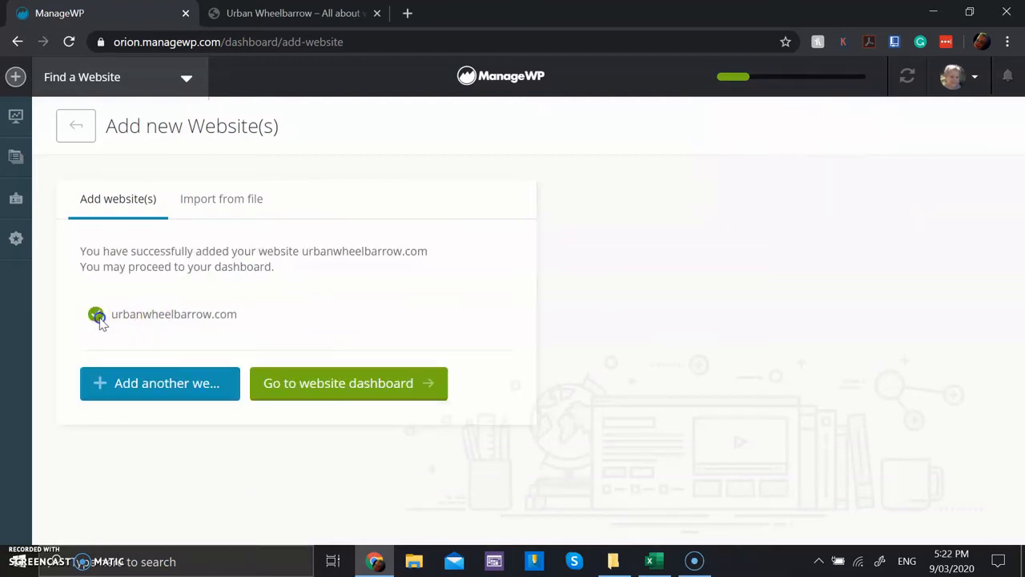
Step: Go to the website dashboard and review the services offered for the managed websites
left_click_drag(99, 319, 264, 330)
left_click(265, 331)
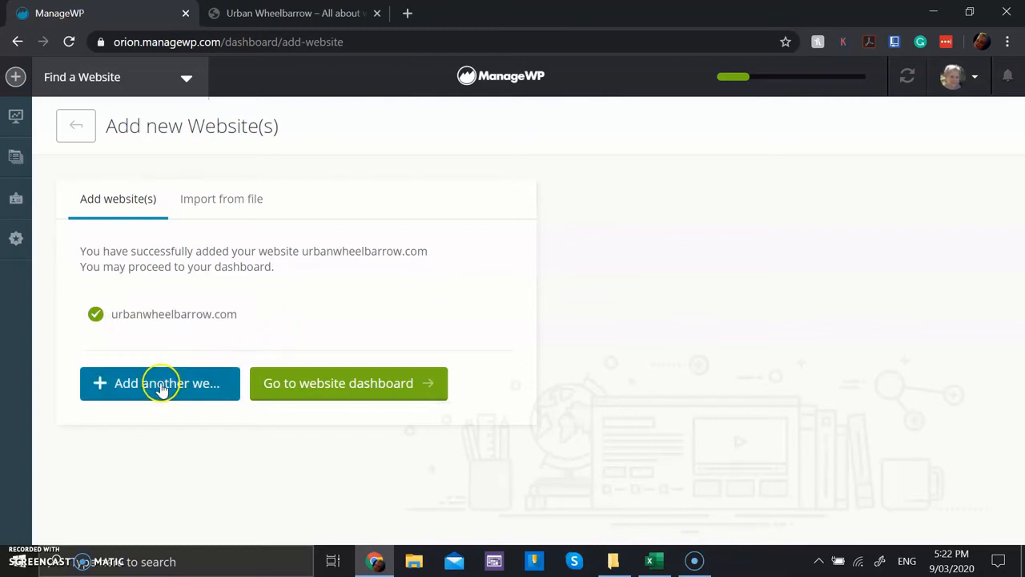
left_click(299, 397)
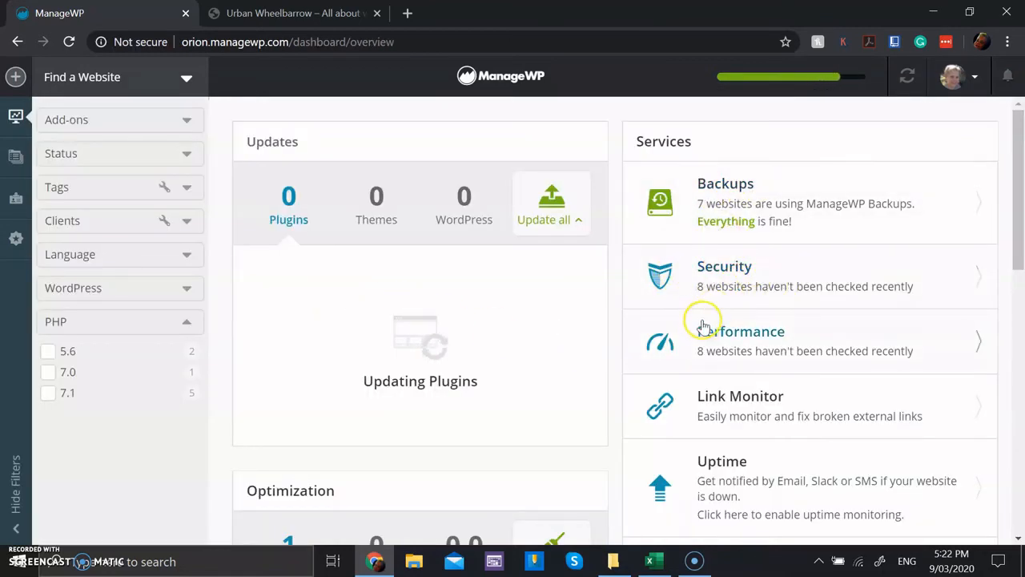
scroll(765, 330, "down", 1)
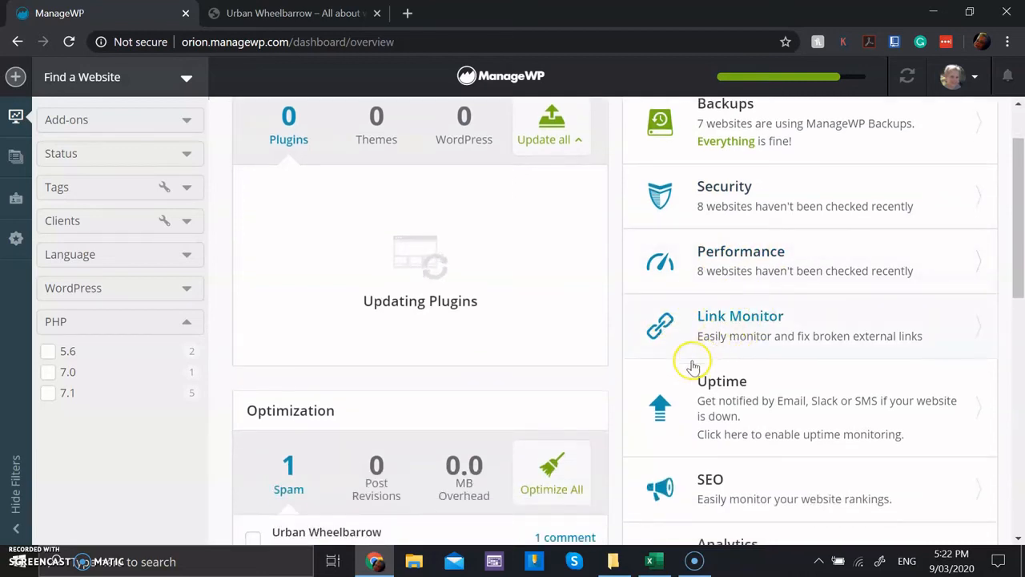
scroll(744, 390, "down", 1)
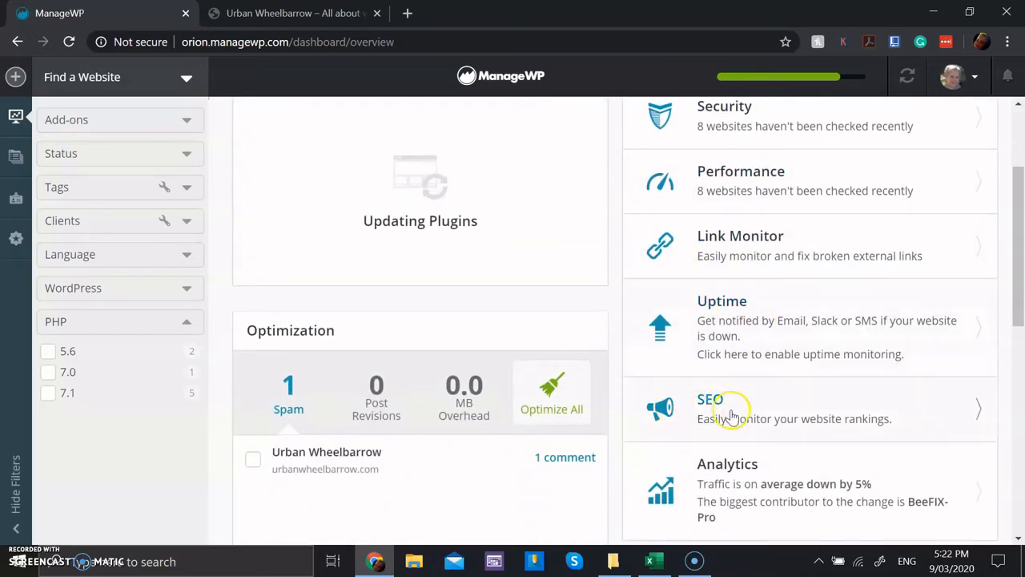
Step: Show the approved comments on the overview and delete the comment on the "Hello world!" post of urbanwheelbarrow.com
scroll(705, 409, "down", 1)
scroll(732, 382, "down", 1)
scroll(725, 384, "down", 3)
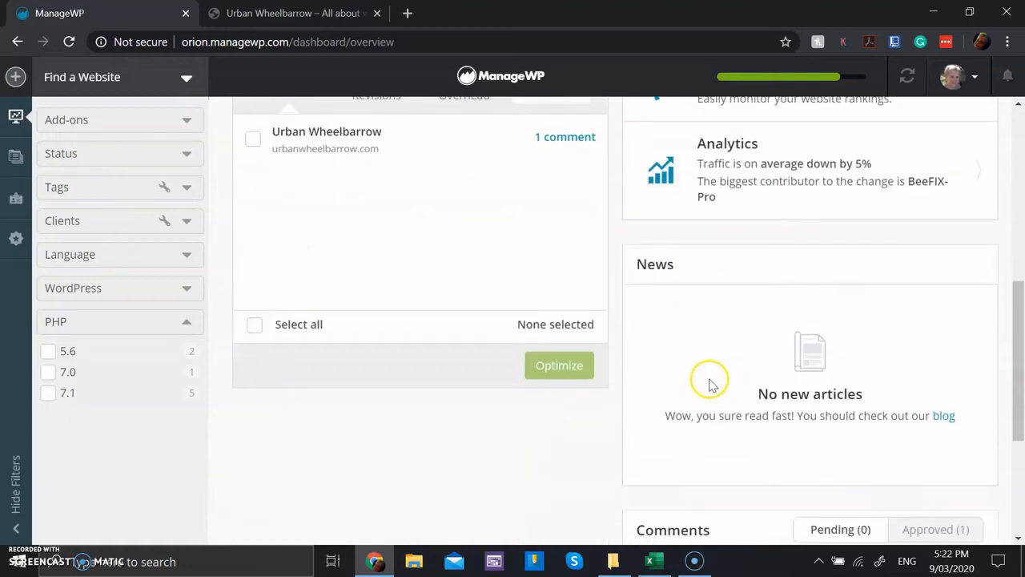
scroll(692, 359, "down", 2)
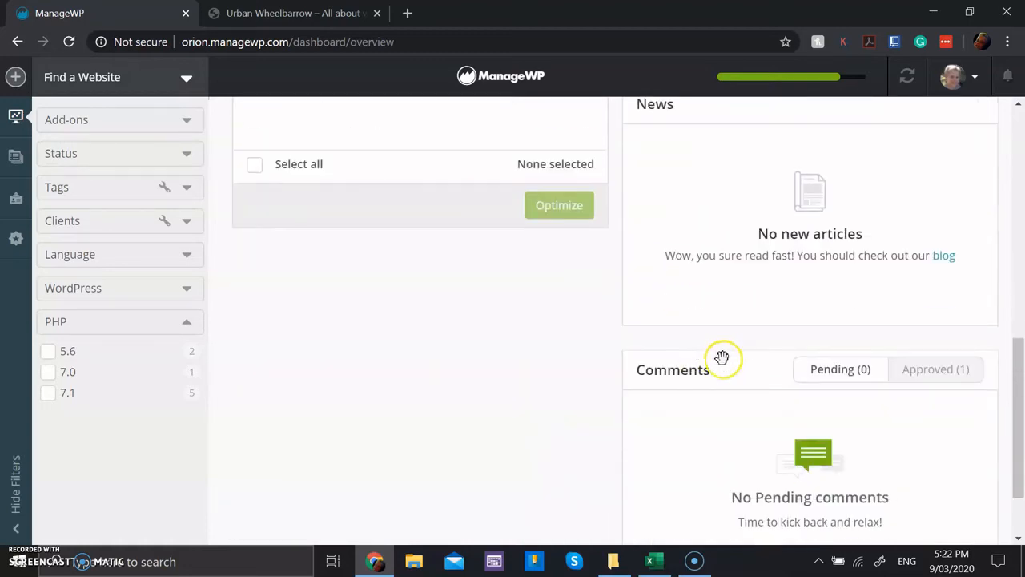
scroll(808, 360, "down", 1)
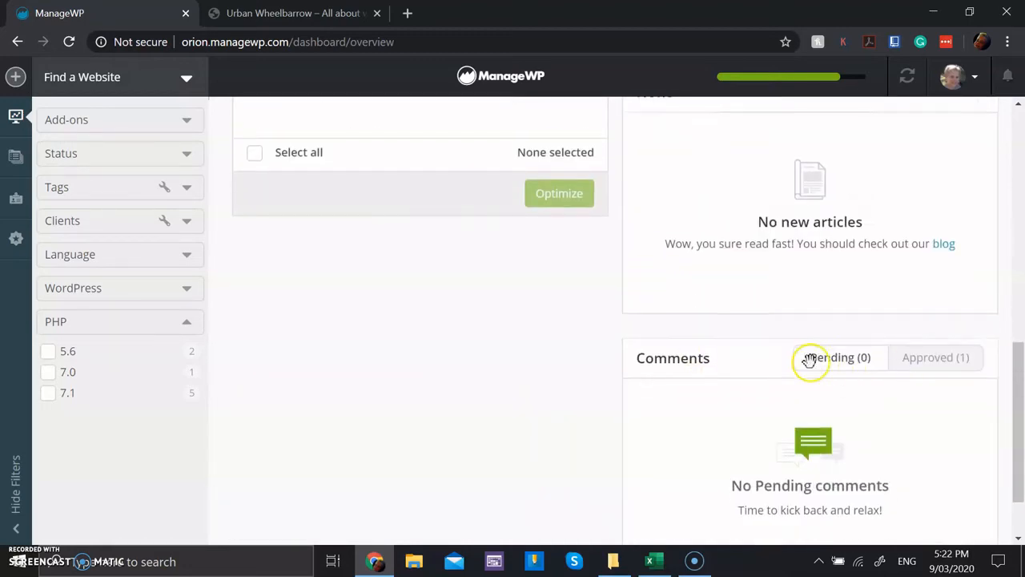
left_click(920, 288)
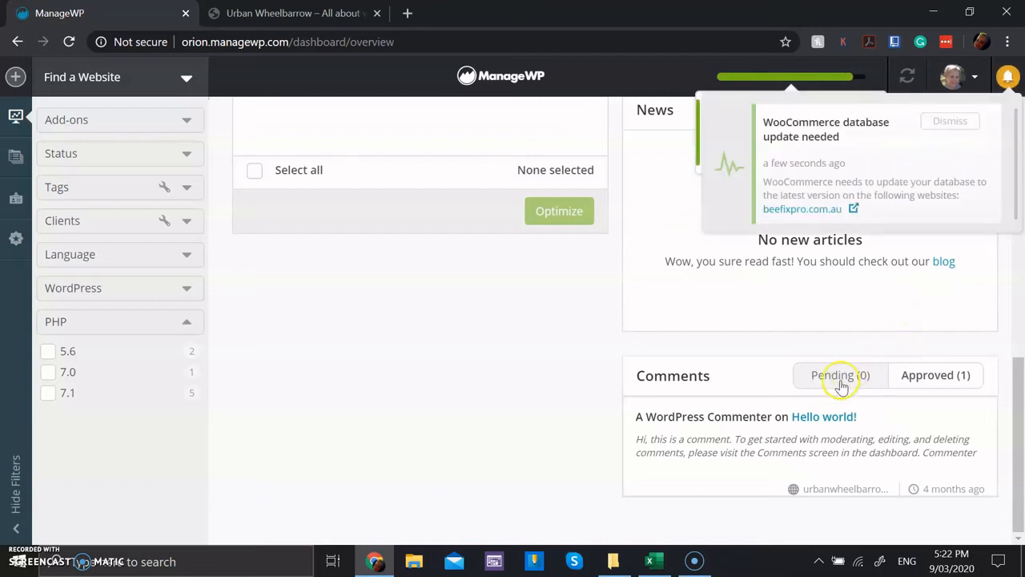
mouse_move(783, 422)
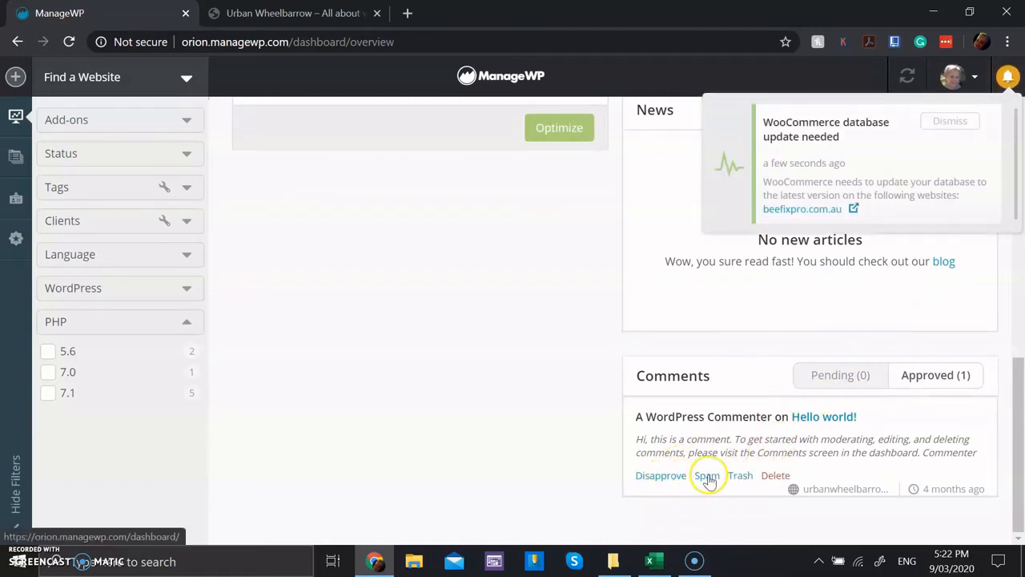
left_click(773, 475)
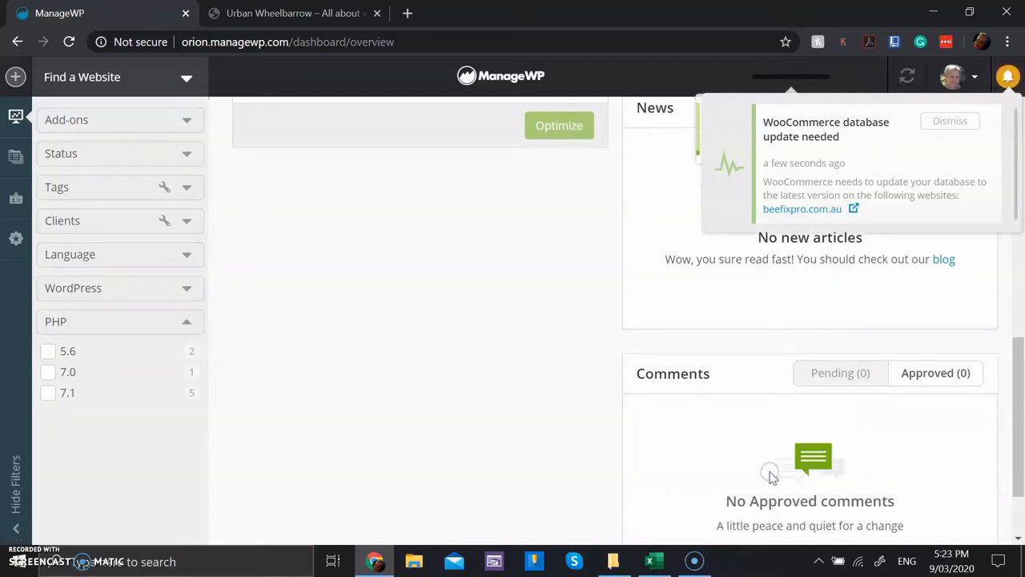
Step: Optimize all websites to clear the spam comment on Urban Wheelbarrow, and return to the start of the overview
scroll(641, 396, "up", 4)
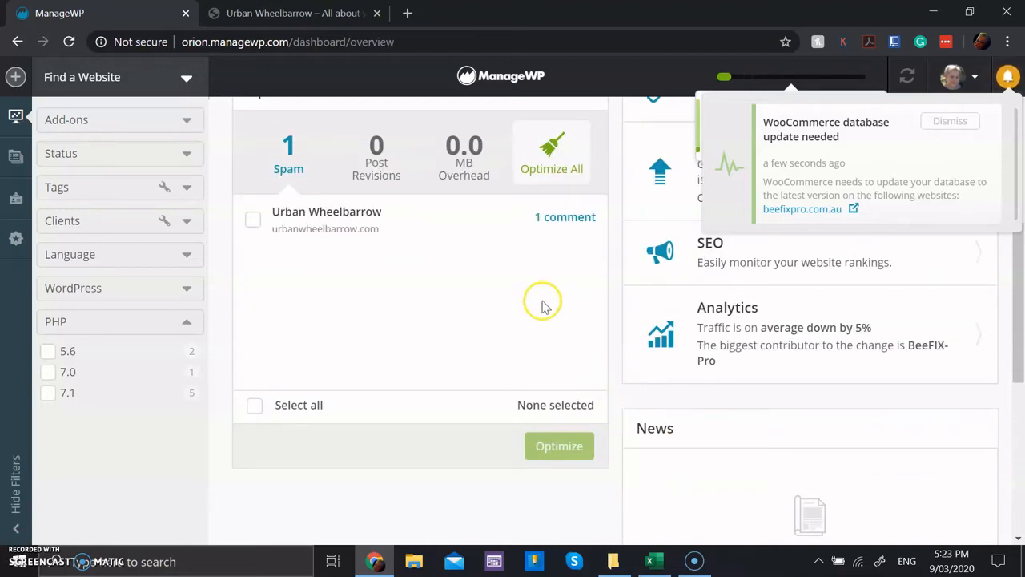
left_click(544, 164)
left_click(696, 343)
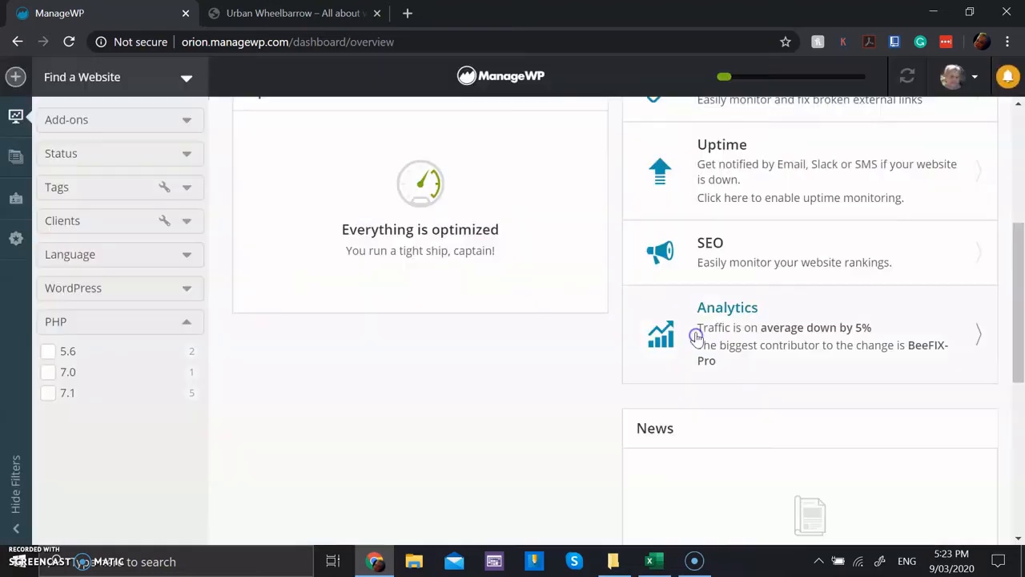
scroll(556, 343, "up", 4)
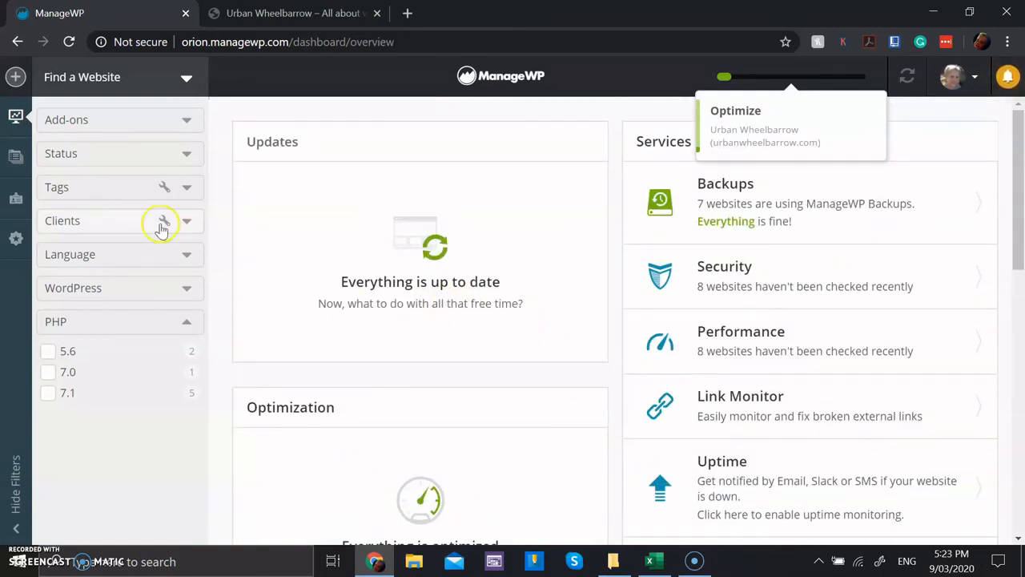
Step: Go to the clients list, start a new client and fill in the client's first name, last name and e-mail
left_click(16, 199)
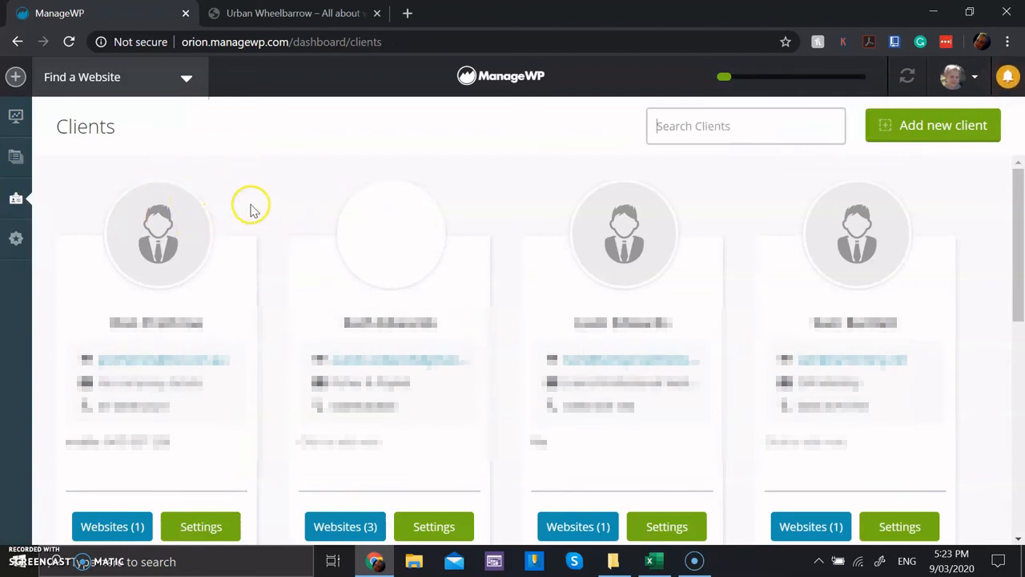
left_click(960, 141)
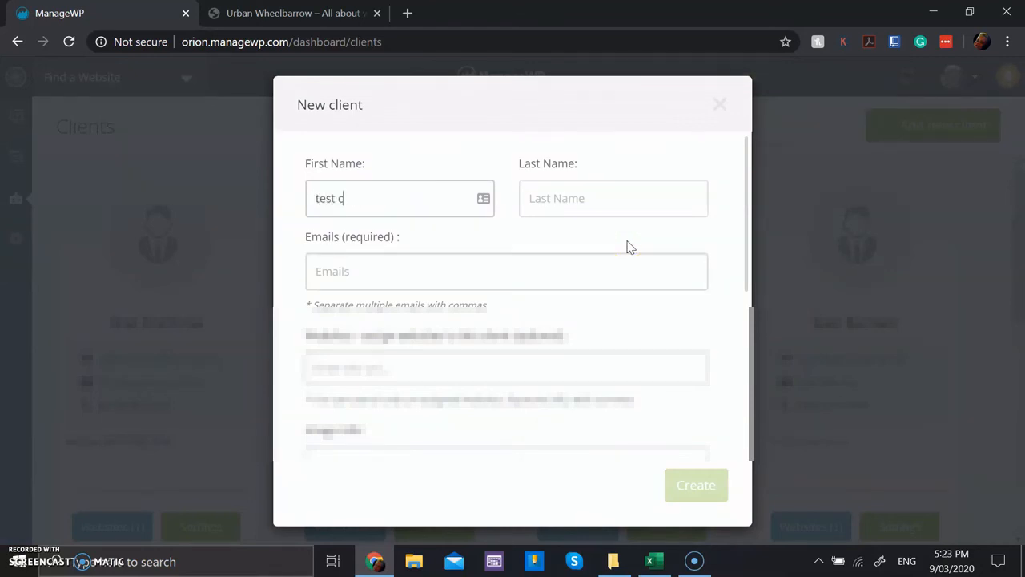
left_click(631, 216)
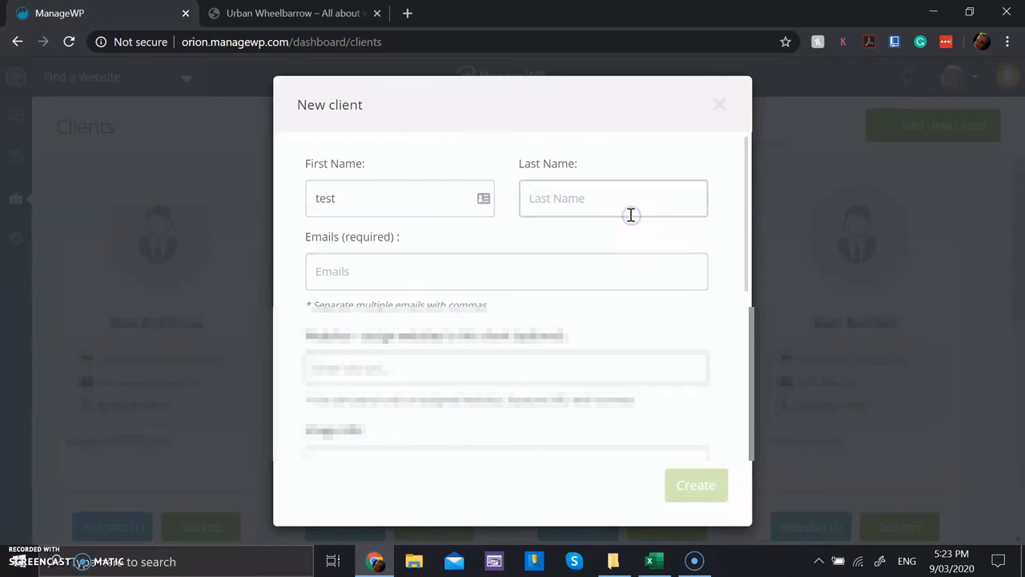
type("client")
left_click(533, 253)
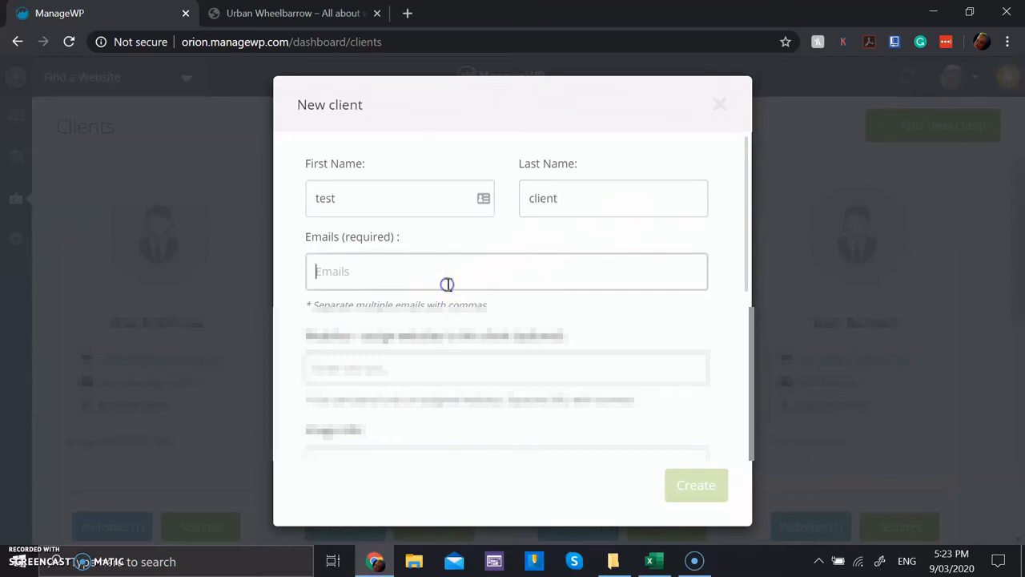
type("testclient@email.com")
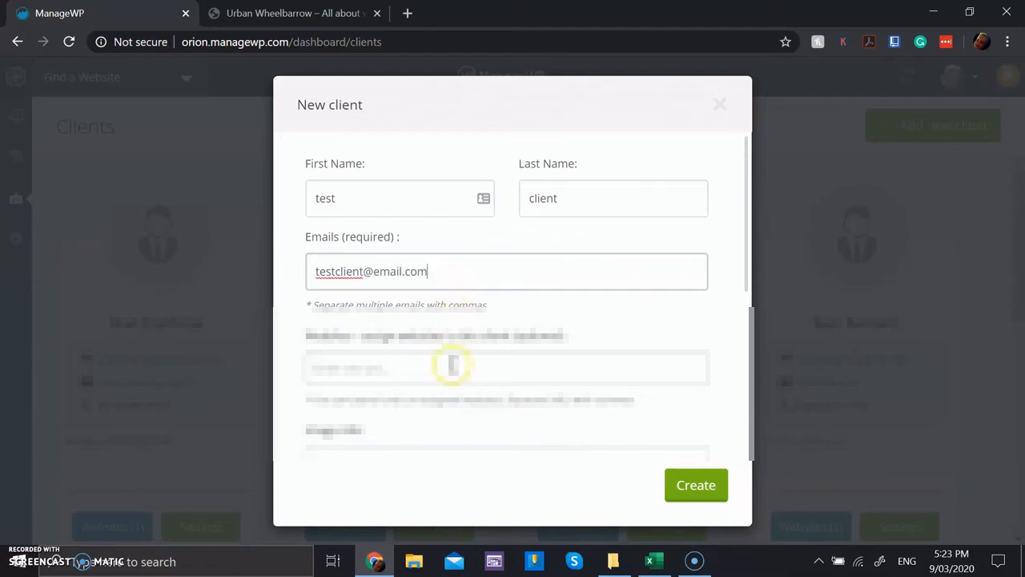
Step: Review the new client's optional website, image URL, company name, phone number and note fields, and close the form without creating the client
scroll(451, 360, "down", 1)
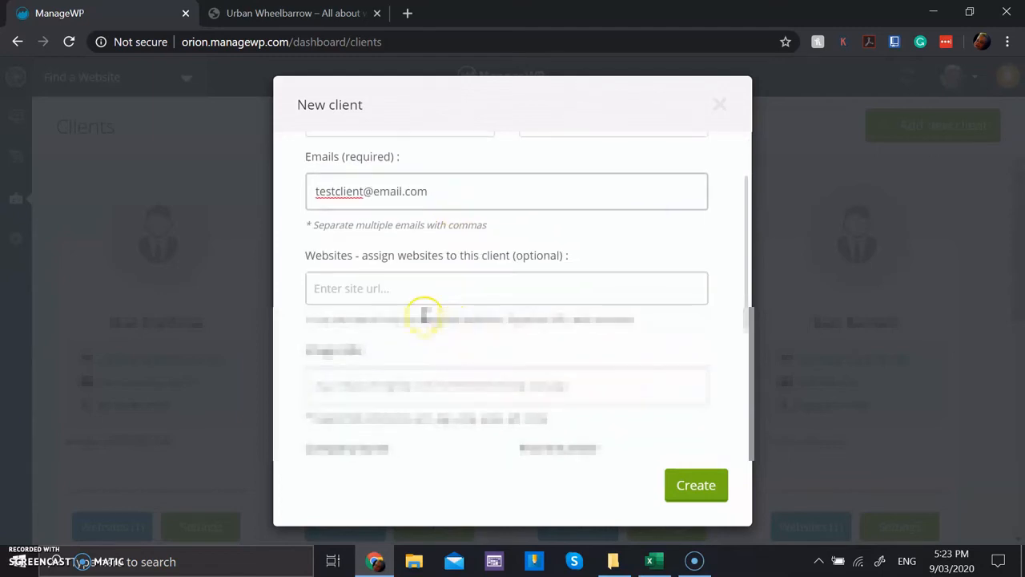
left_click(368, 291)
scroll(386, 294, "down", 1)
left_click(386, 313)
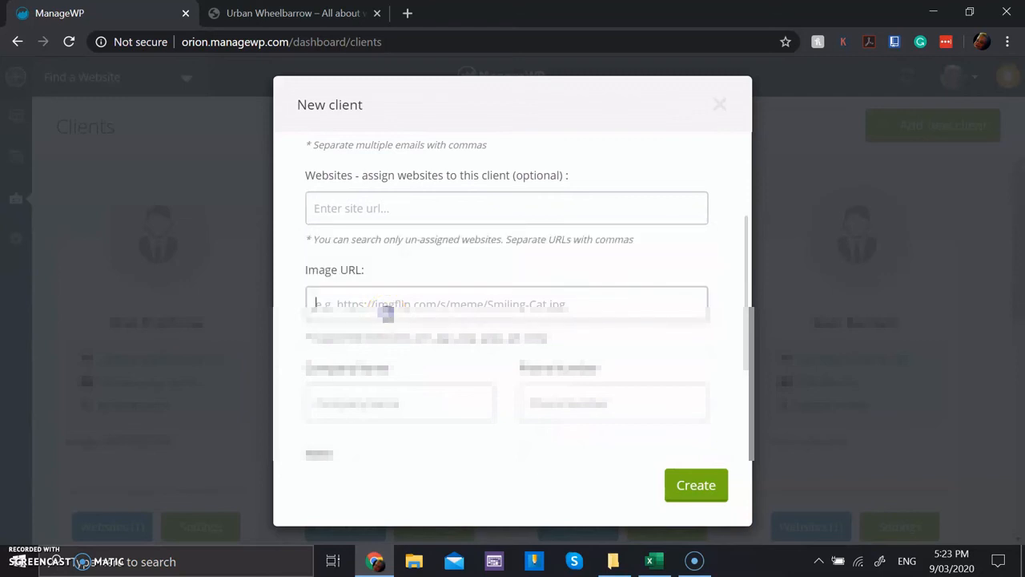
scroll(432, 332, "down", 2)
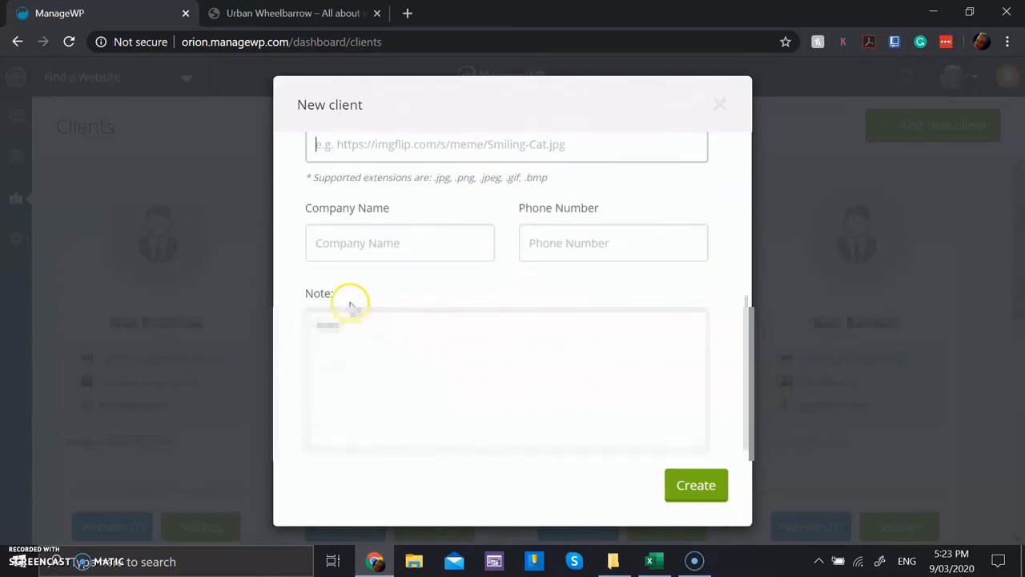
left_click(336, 254)
left_click(565, 249)
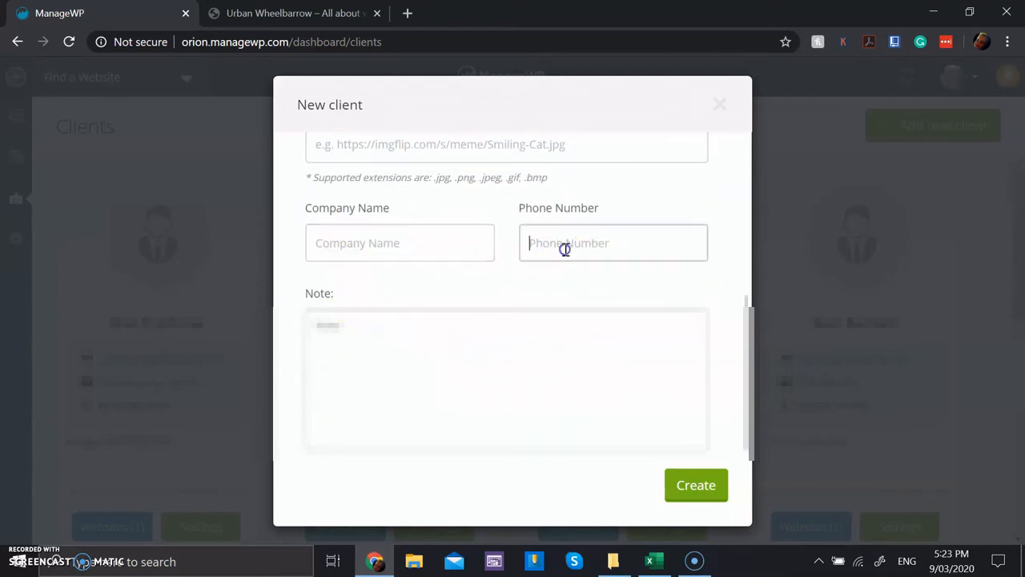
left_click(492, 351)
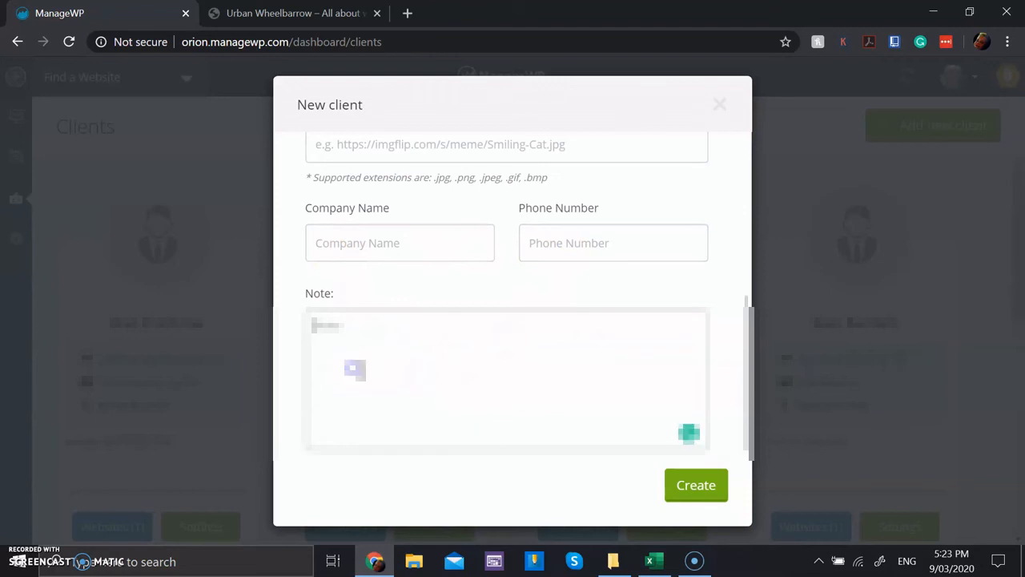
left_click(721, 111)
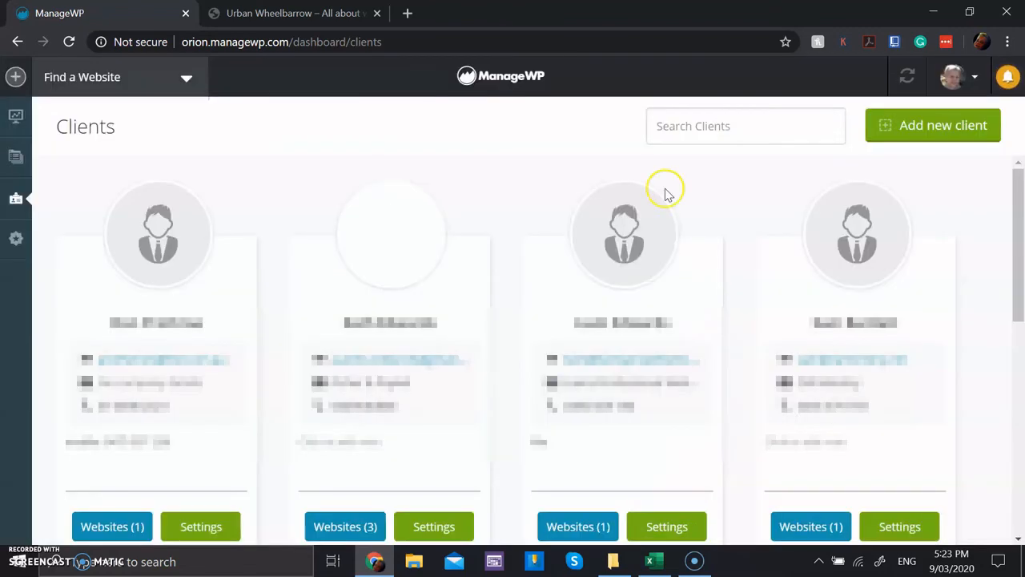
Step: Open the notifications and dismiss the WooCommerce database update notice for beefixpro.com.au
left_click(1008, 73)
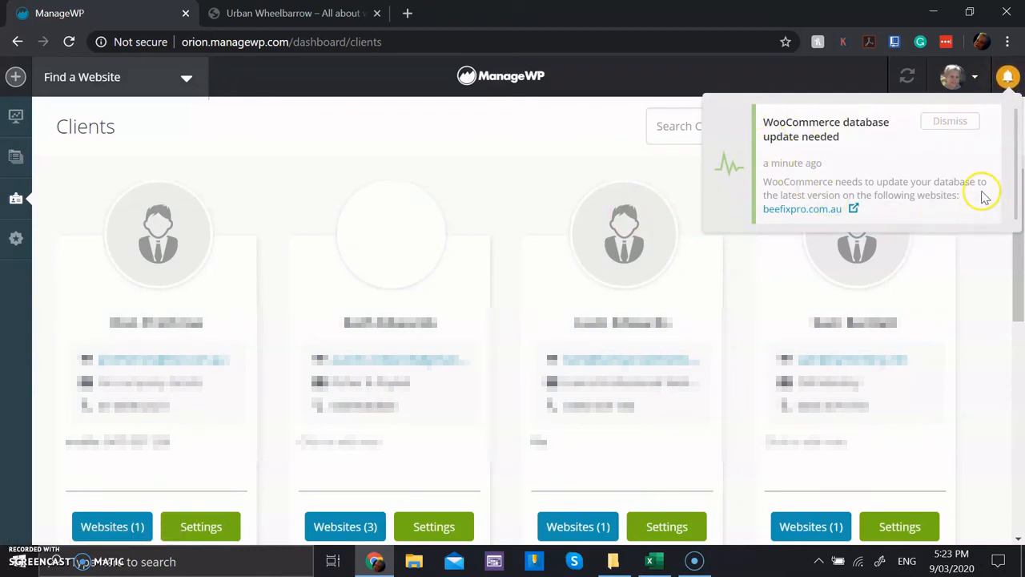
left_click(943, 124)
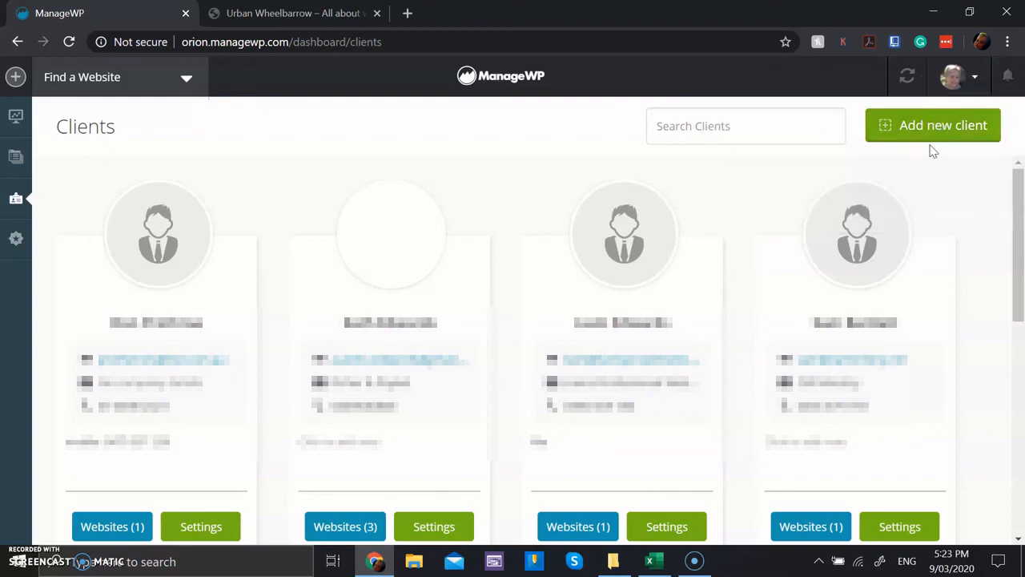
Step: Open the account settings and review the general options for auto refresh, appearance, and date and time
left_click(958, 78)
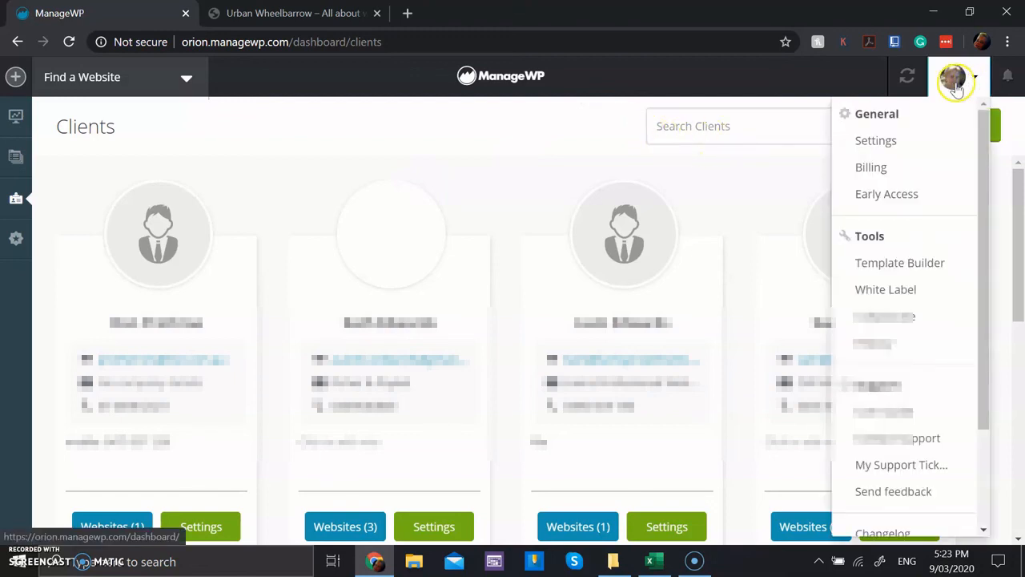
left_click(888, 142)
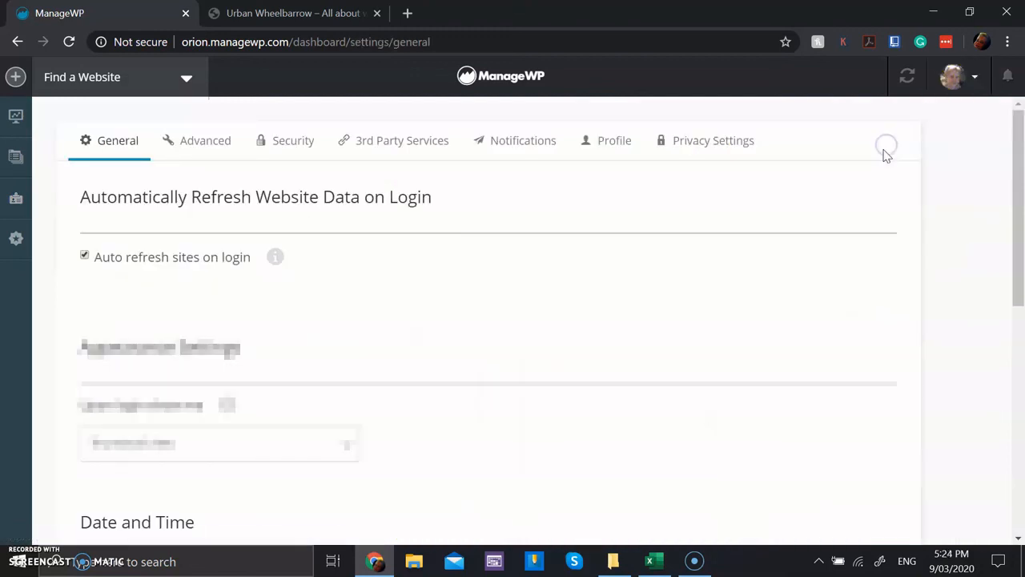
scroll(506, 258, "down", 5)
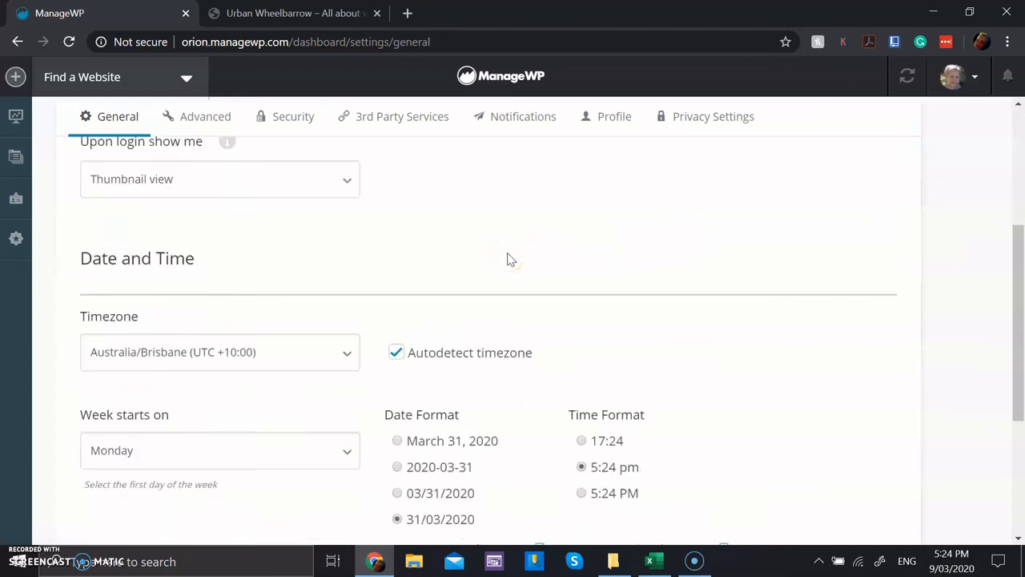
scroll(507, 258, "up", 4)
scroll(506, 258, "up", 1)
left_click(351, 201)
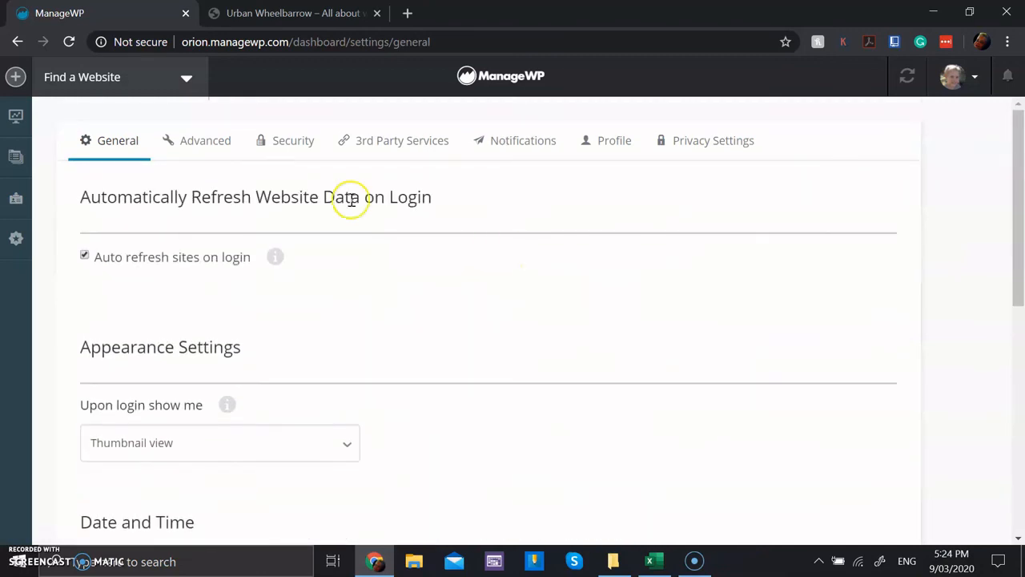